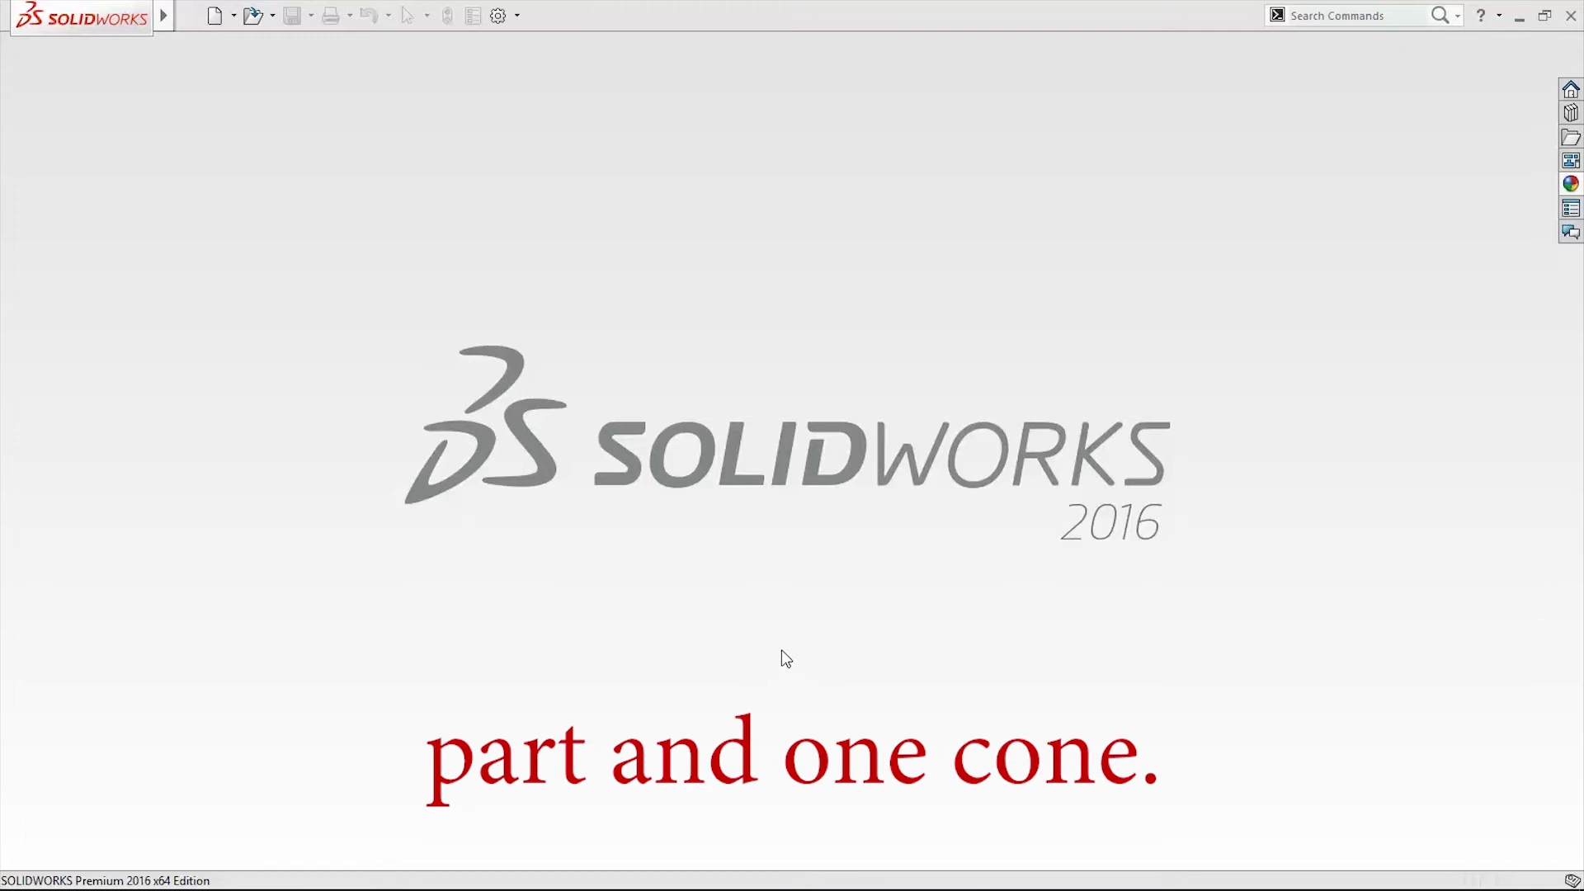
# Create a new blank part document, Part3.
pyautogui.click(218, 27)
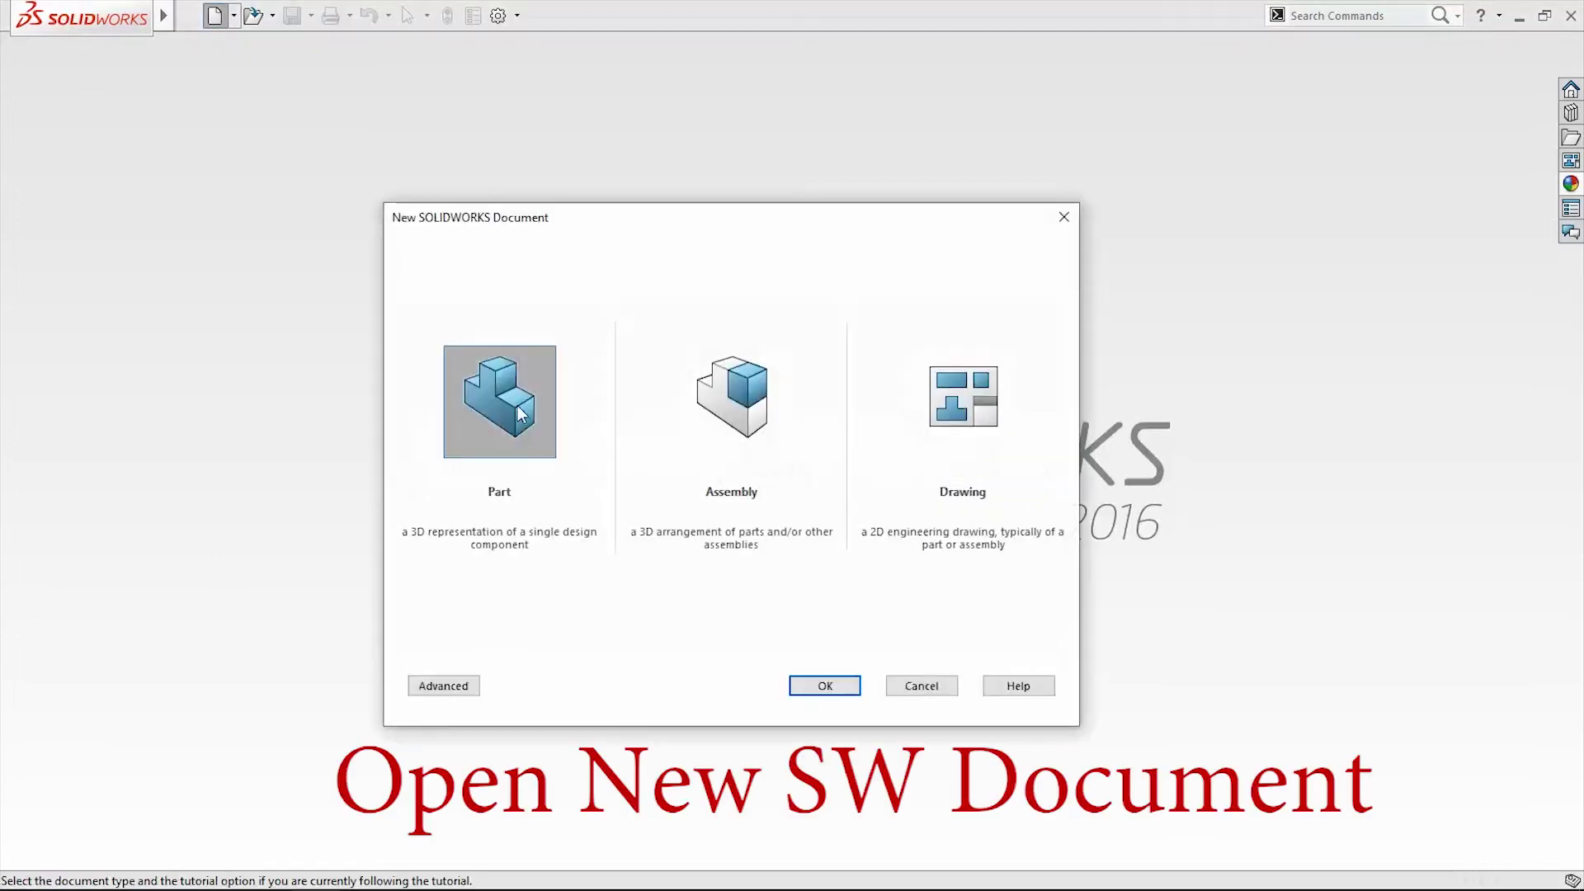
pyautogui.doubleClick(519, 412)
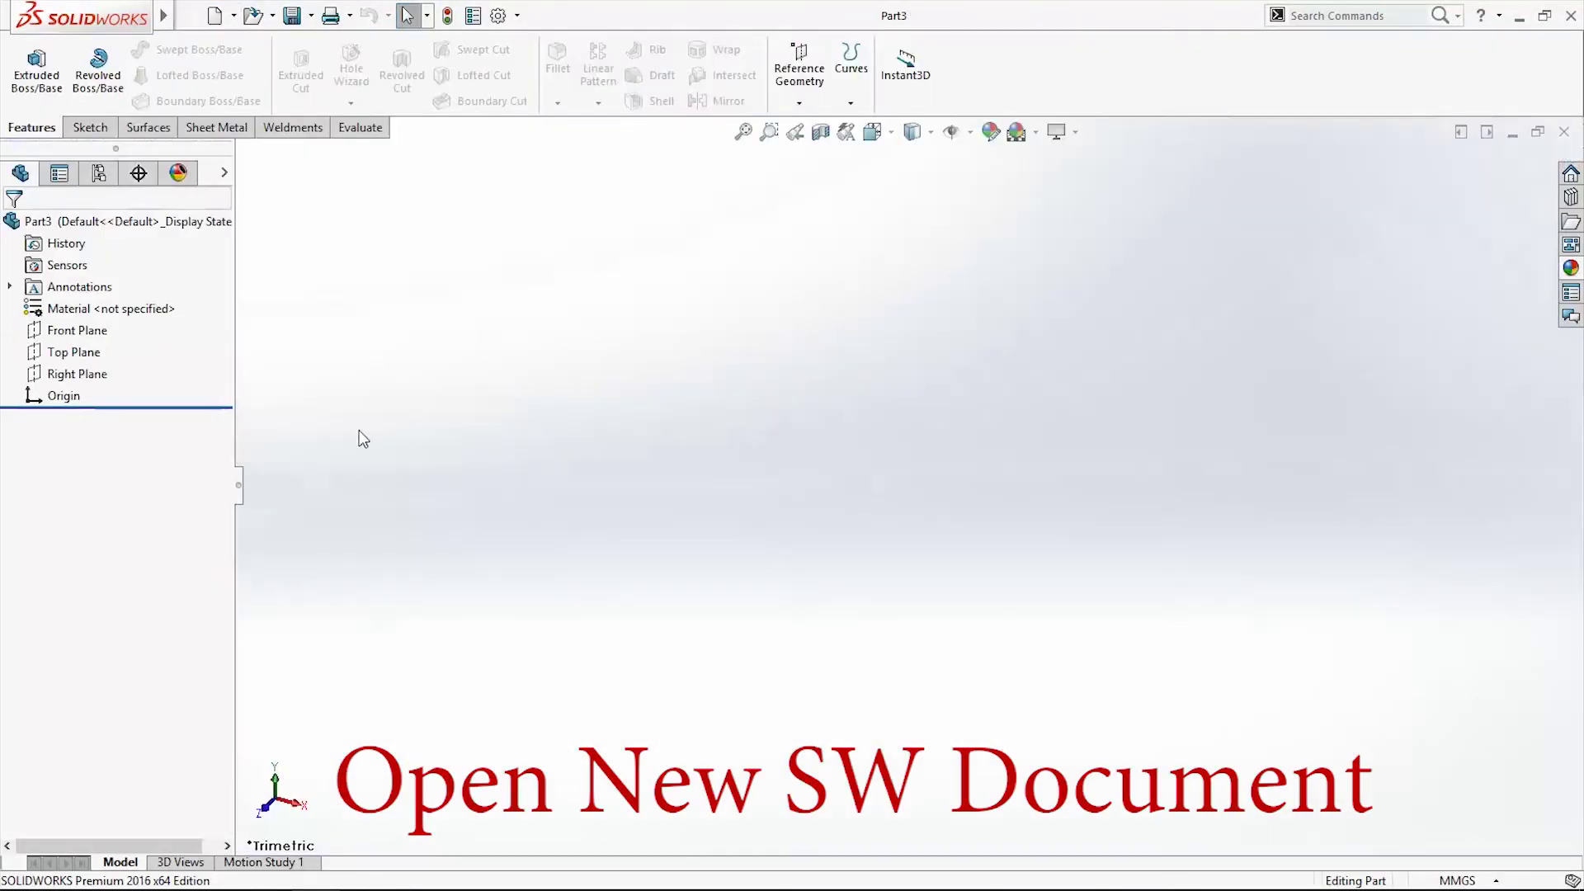
# Start a sketch on the Front Plane and draw a vertical centerline through the origin.
pyautogui.click(77, 330)
pyautogui.rightClick(87, 330)
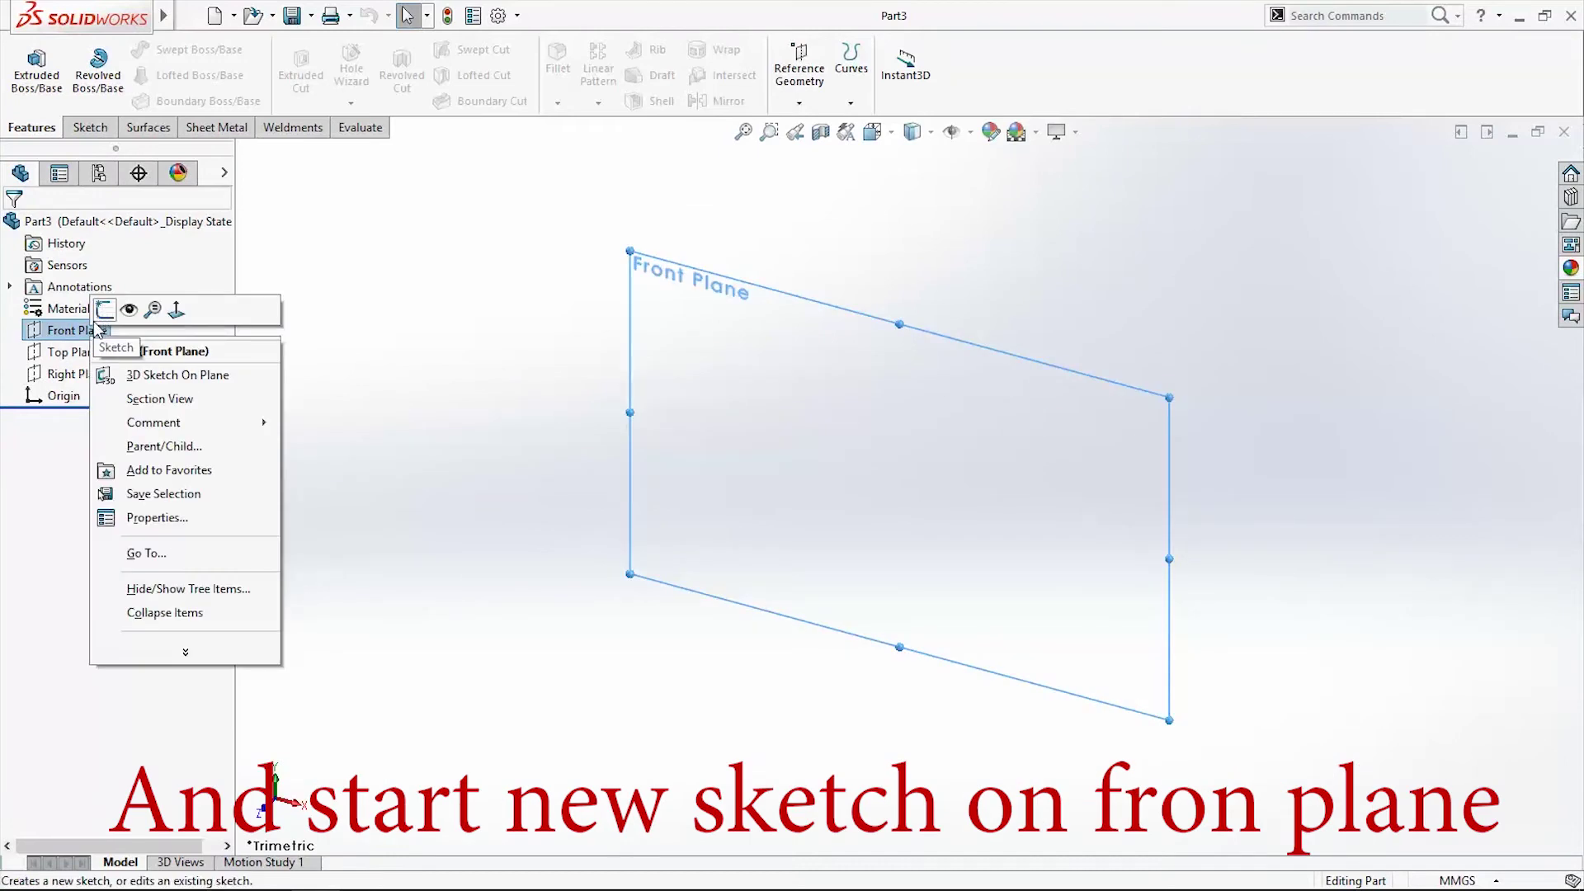
pyautogui.click(99, 317)
pyautogui.click(148, 51)
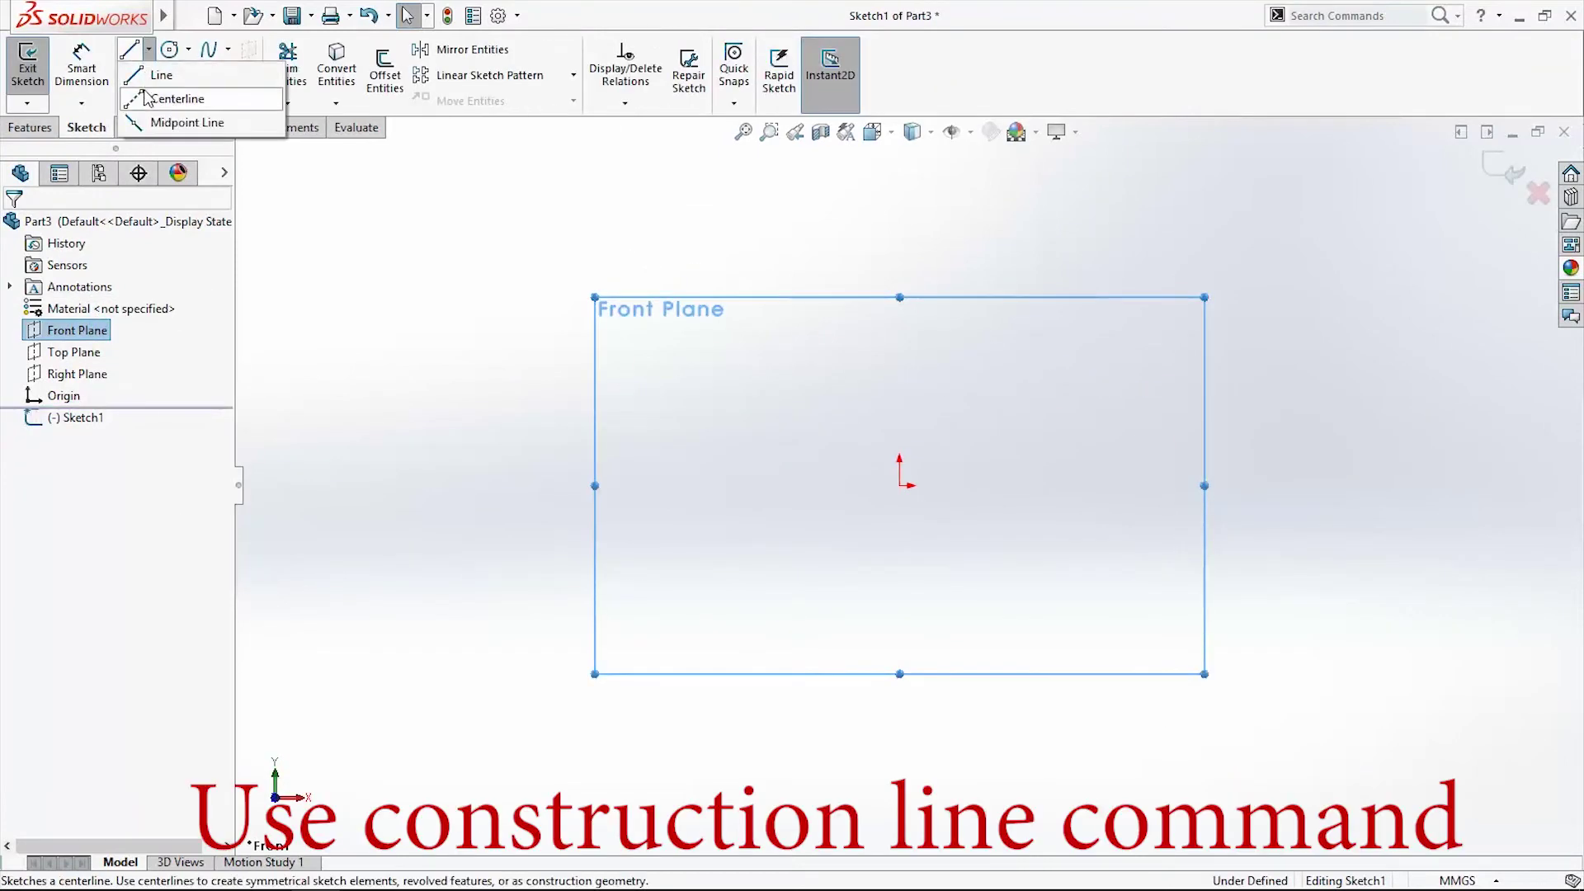
pyautogui.click(169, 99)
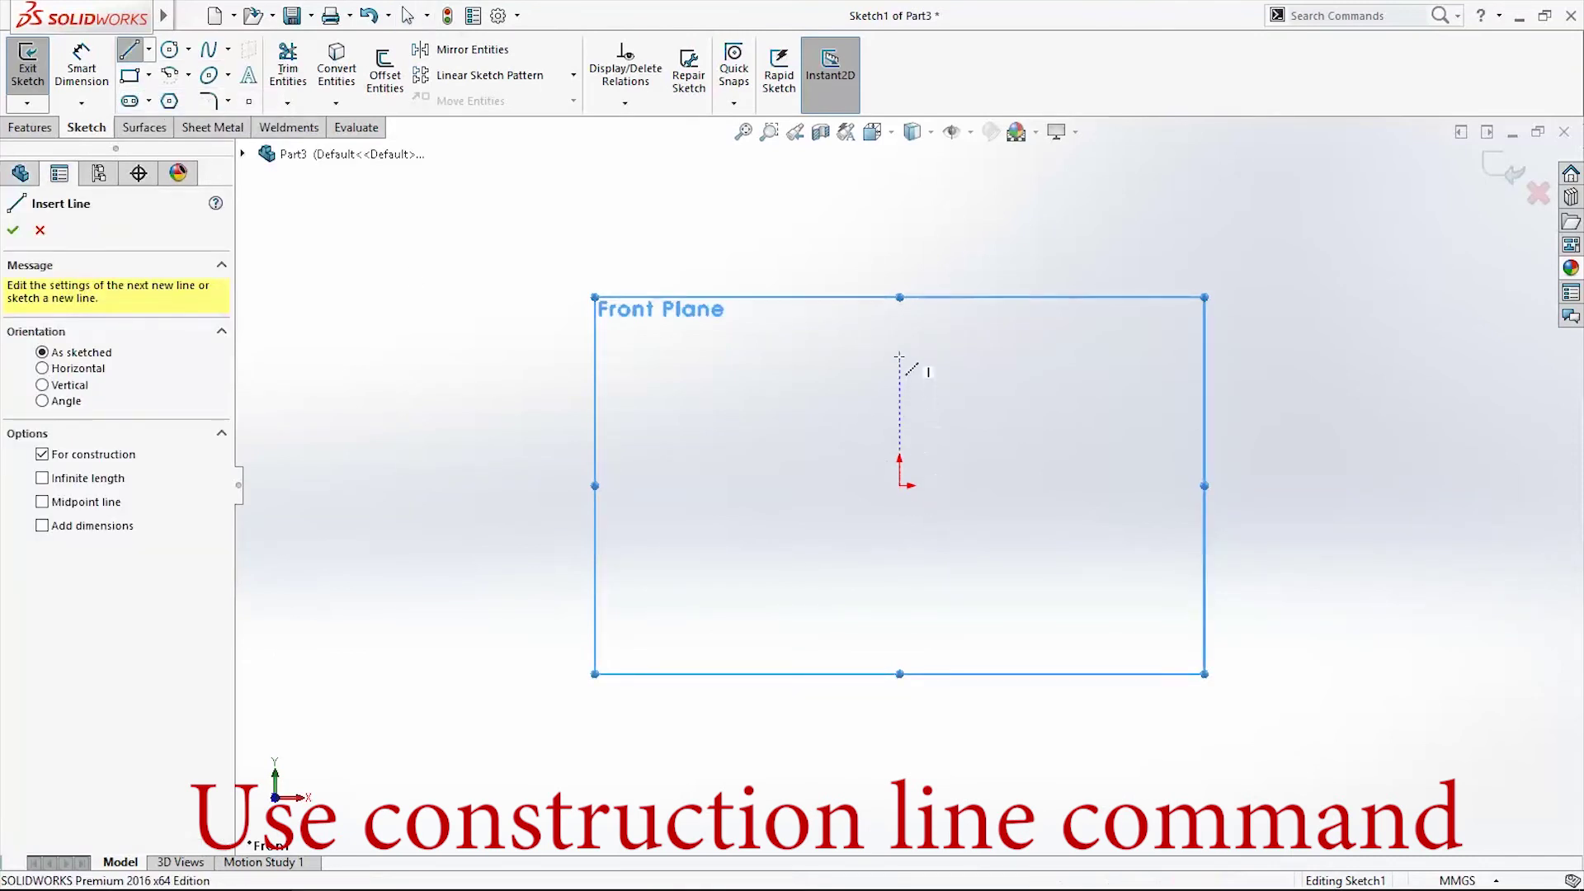
pyautogui.click(899, 356)
pyautogui.click(899, 639)
pyautogui.press('Escape')
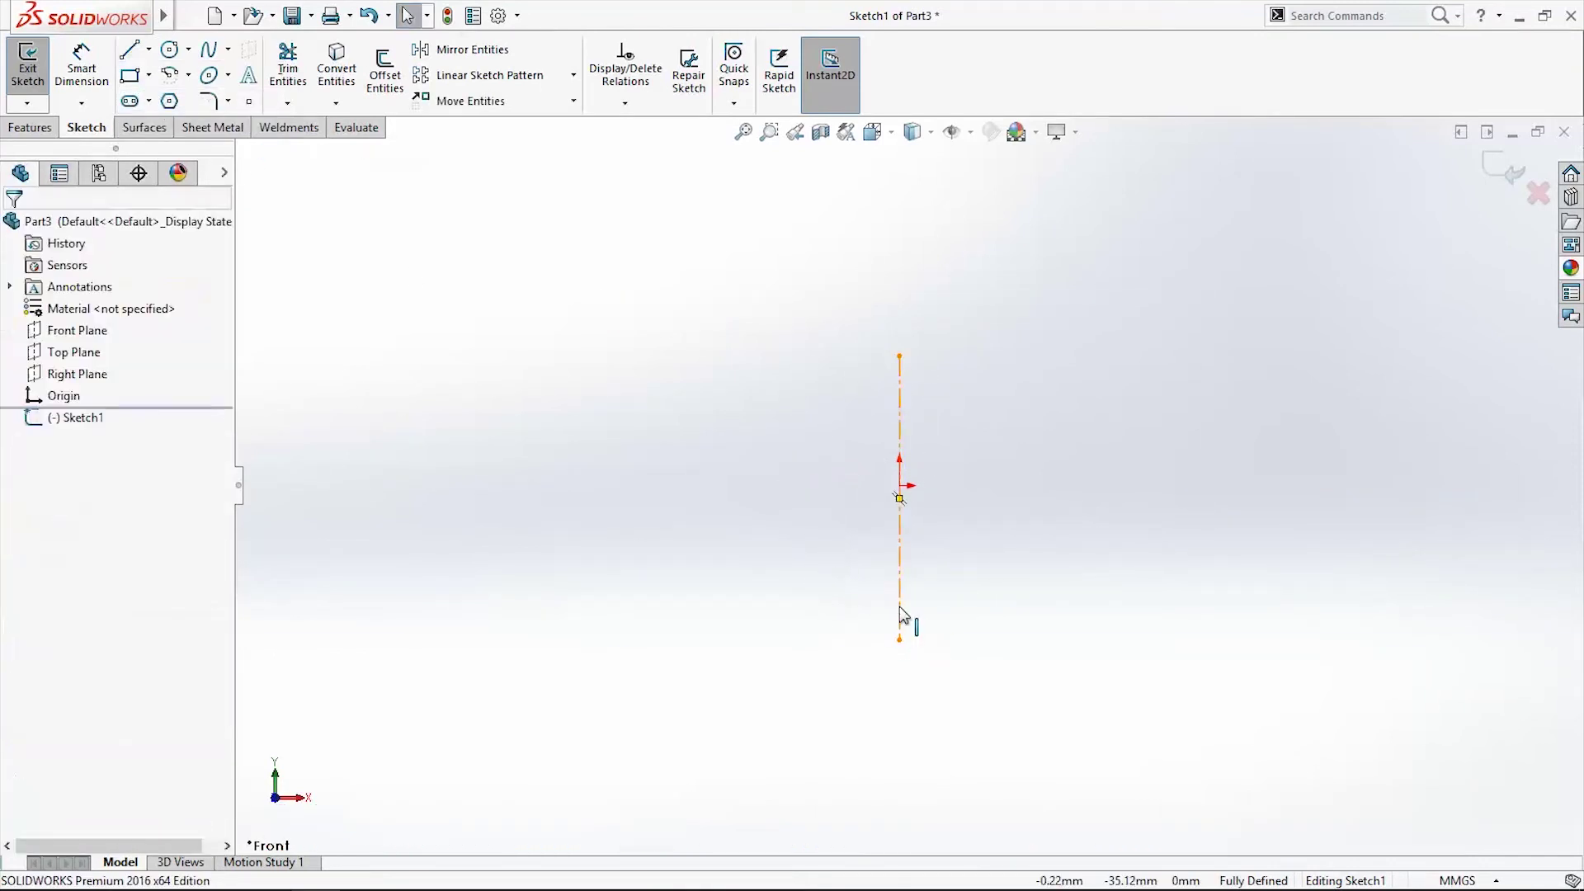
# Centre the centerline on the origin with a midpoint relation and dimension it 200 mm.
pyautogui.click(900, 615)
pyautogui.keyDown('ctrl'); pyautogui.click(899, 486); pyautogui.keyUp('ctrl')
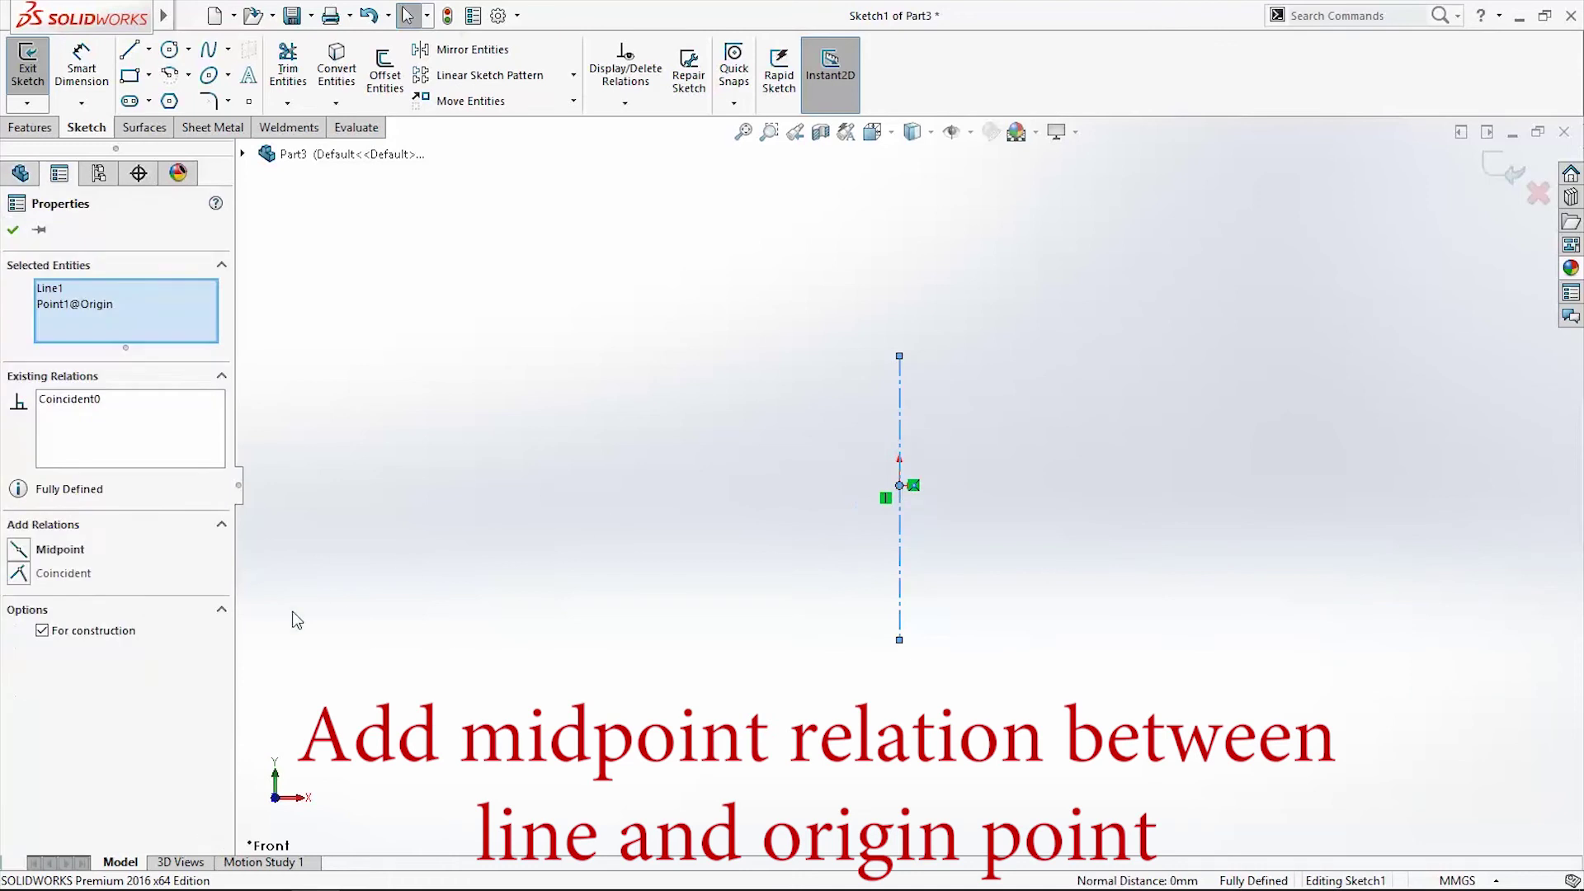
pyautogui.press('Escape')
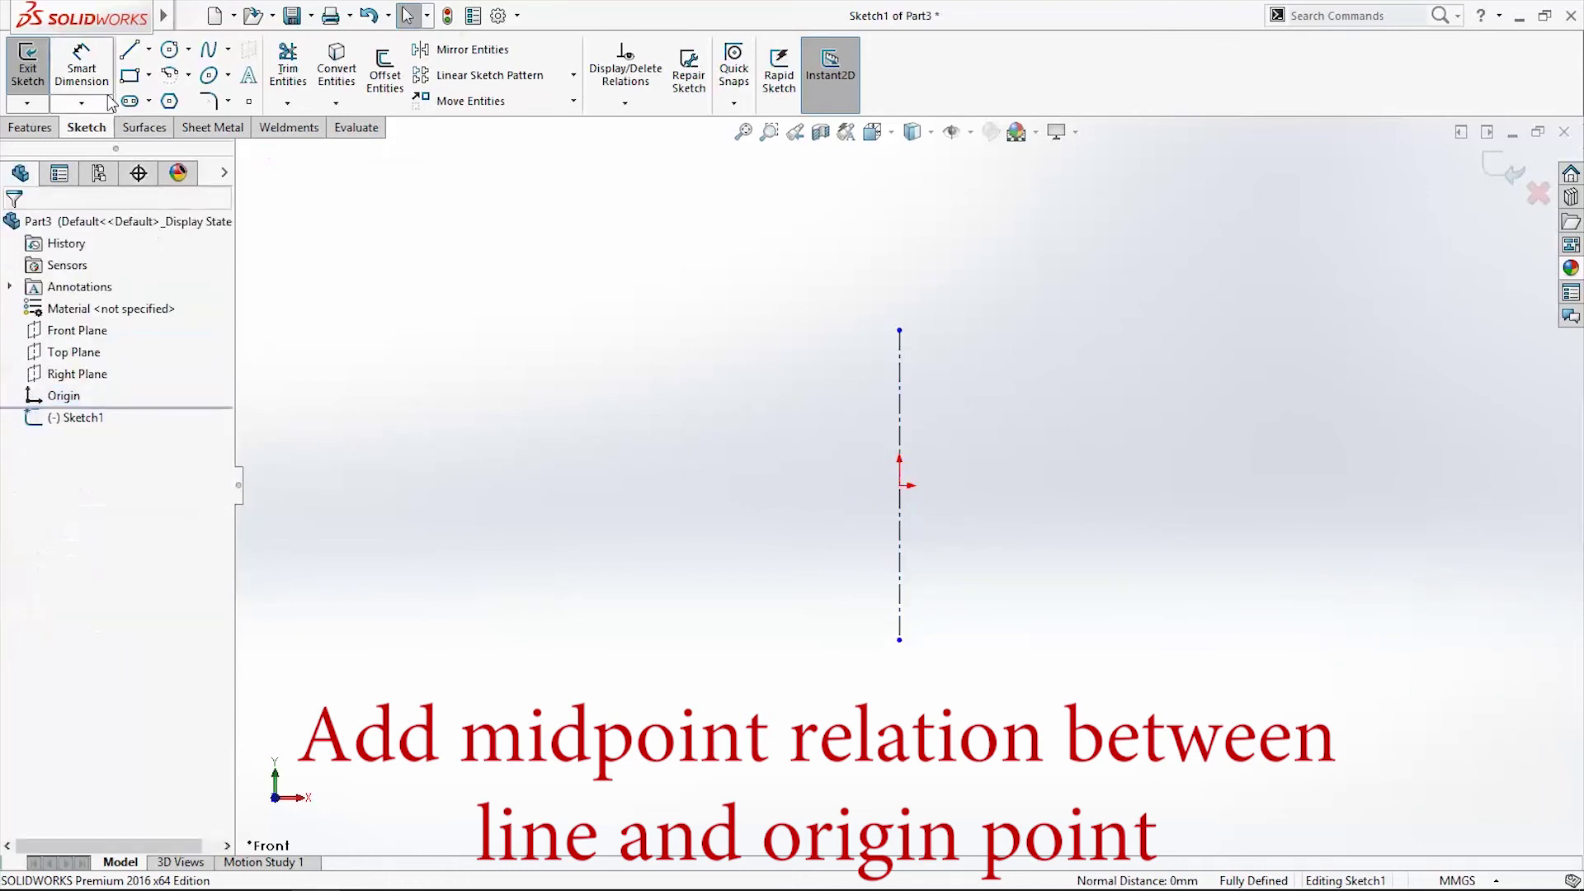
pyautogui.click(83, 70)
pyautogui.click(900, 390)
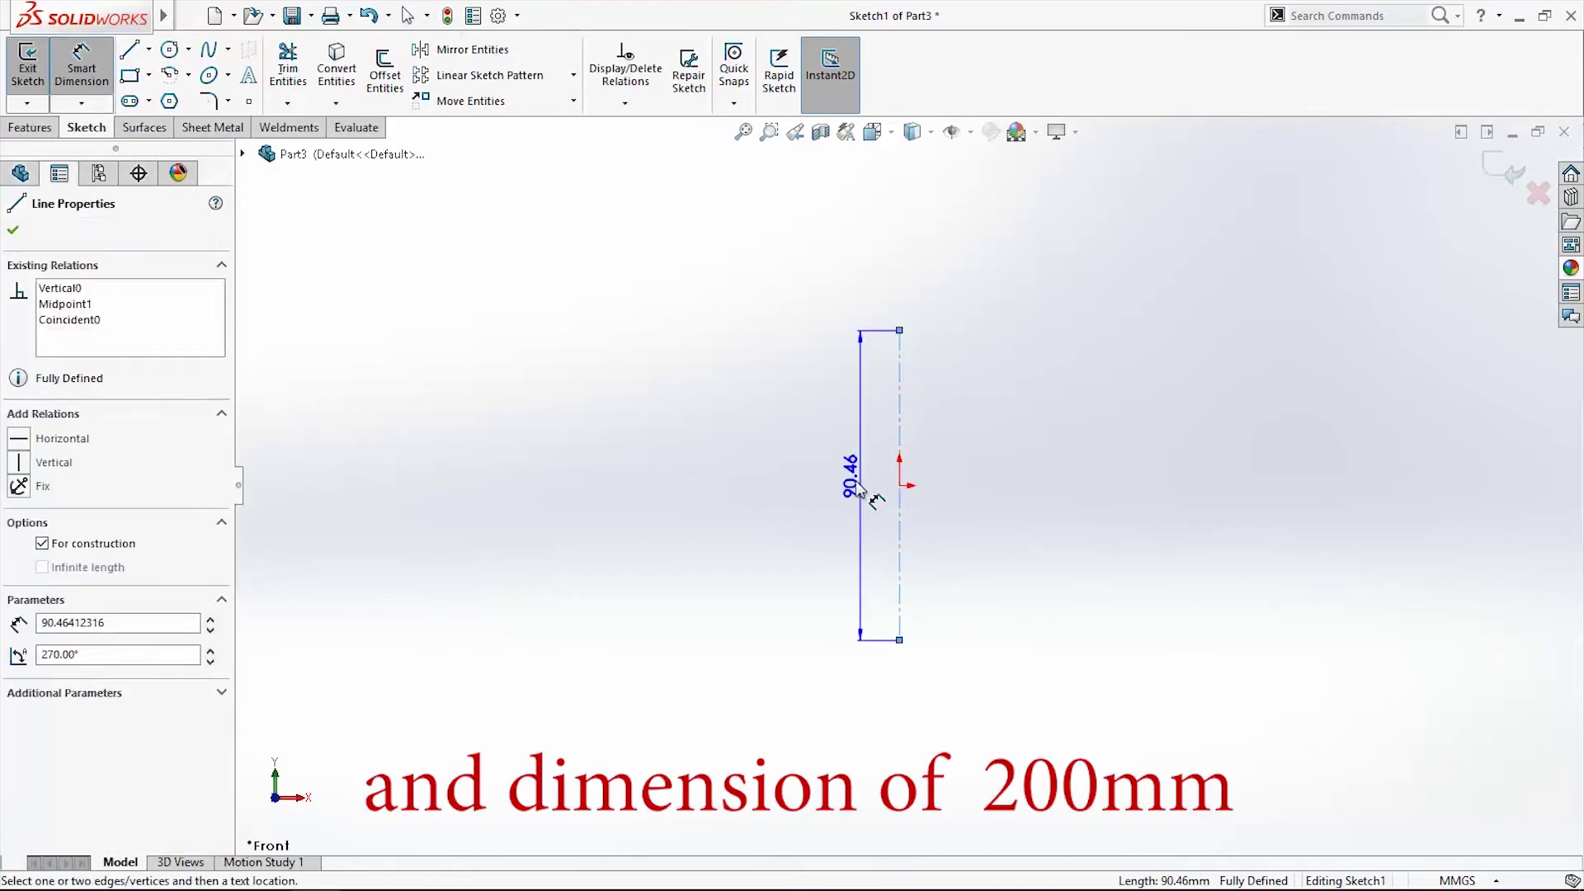
pyautogui.click(851, 495)
pyautogui.write('200')
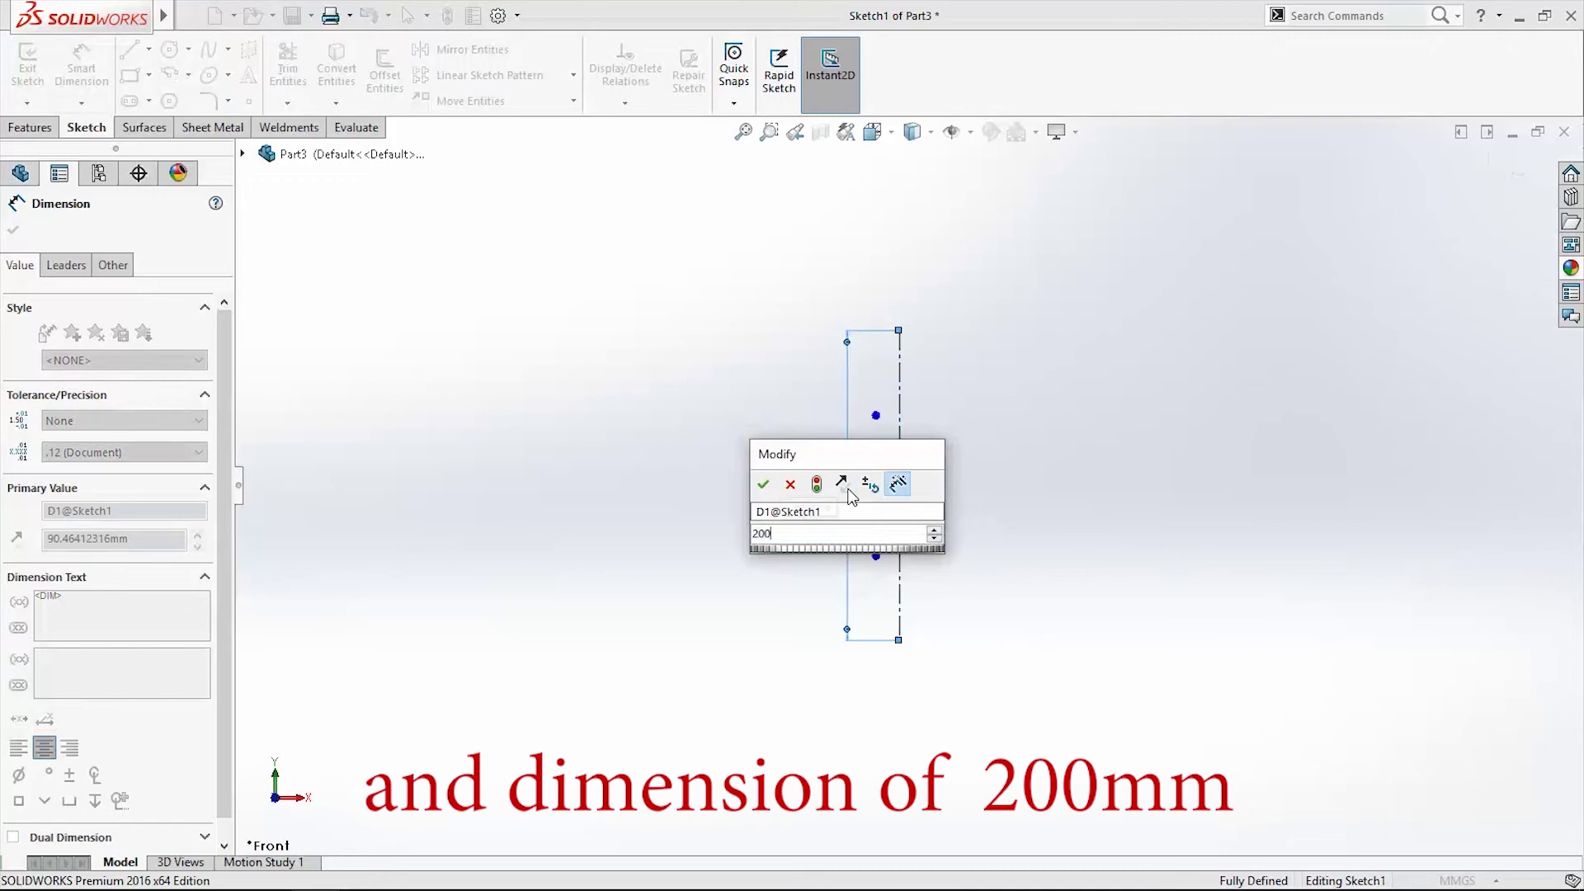
pyautogui.press('Return')
pyautogui.scroll(-1, 940, 477)
pyautogui.press('Escape')
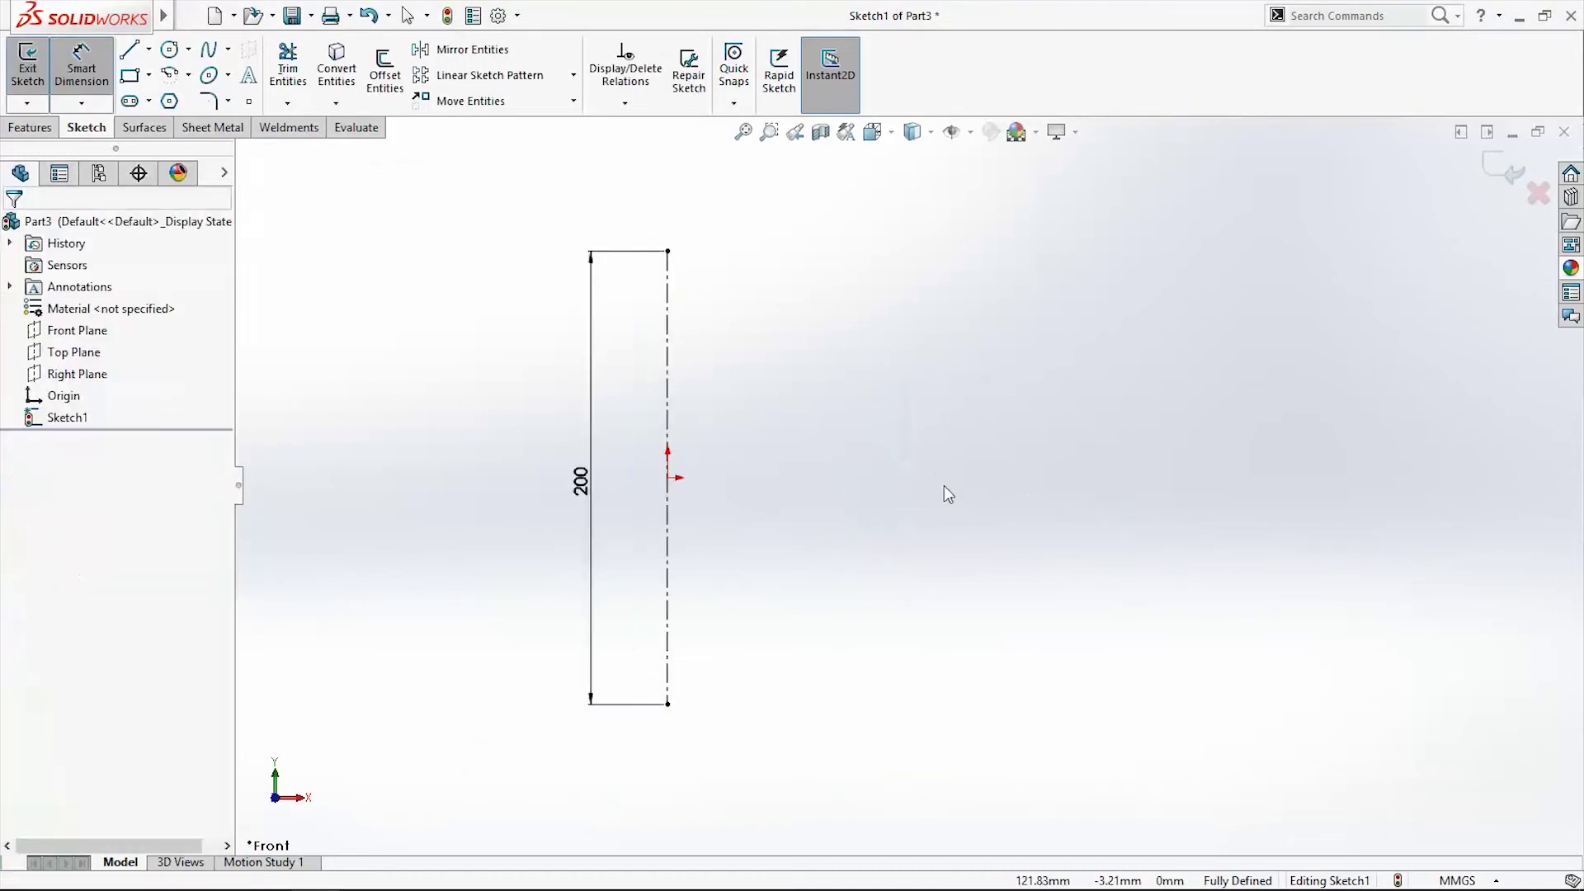
pyautogui.press('Escape')
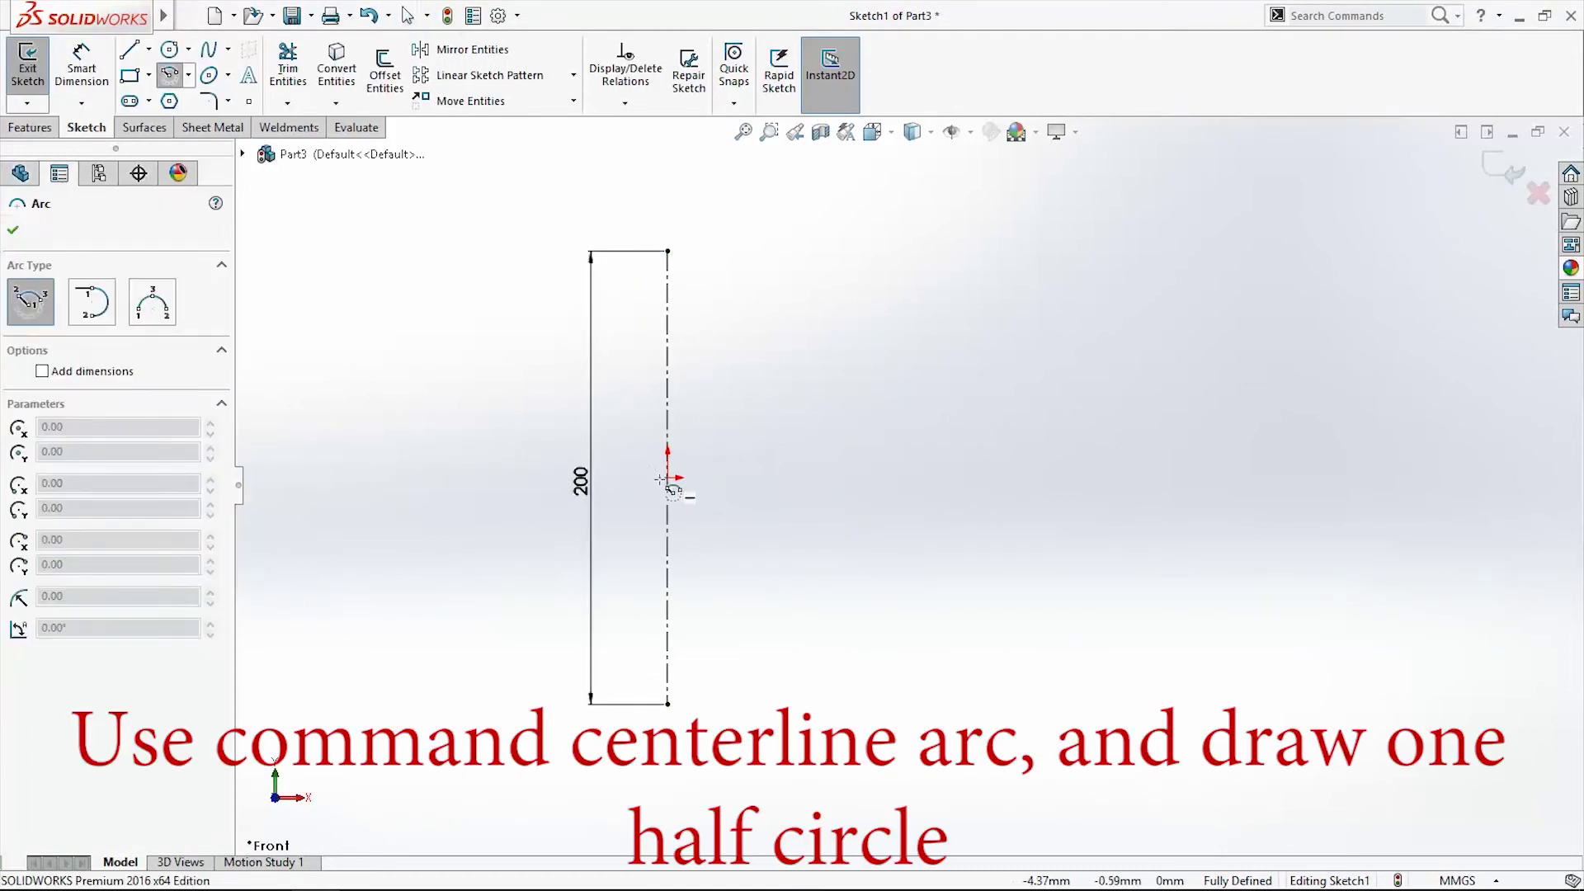
# Close the centerline with an R100 half-circle arc centred on the origin, then exit the sketch.
pyautogui.click(667, 477)
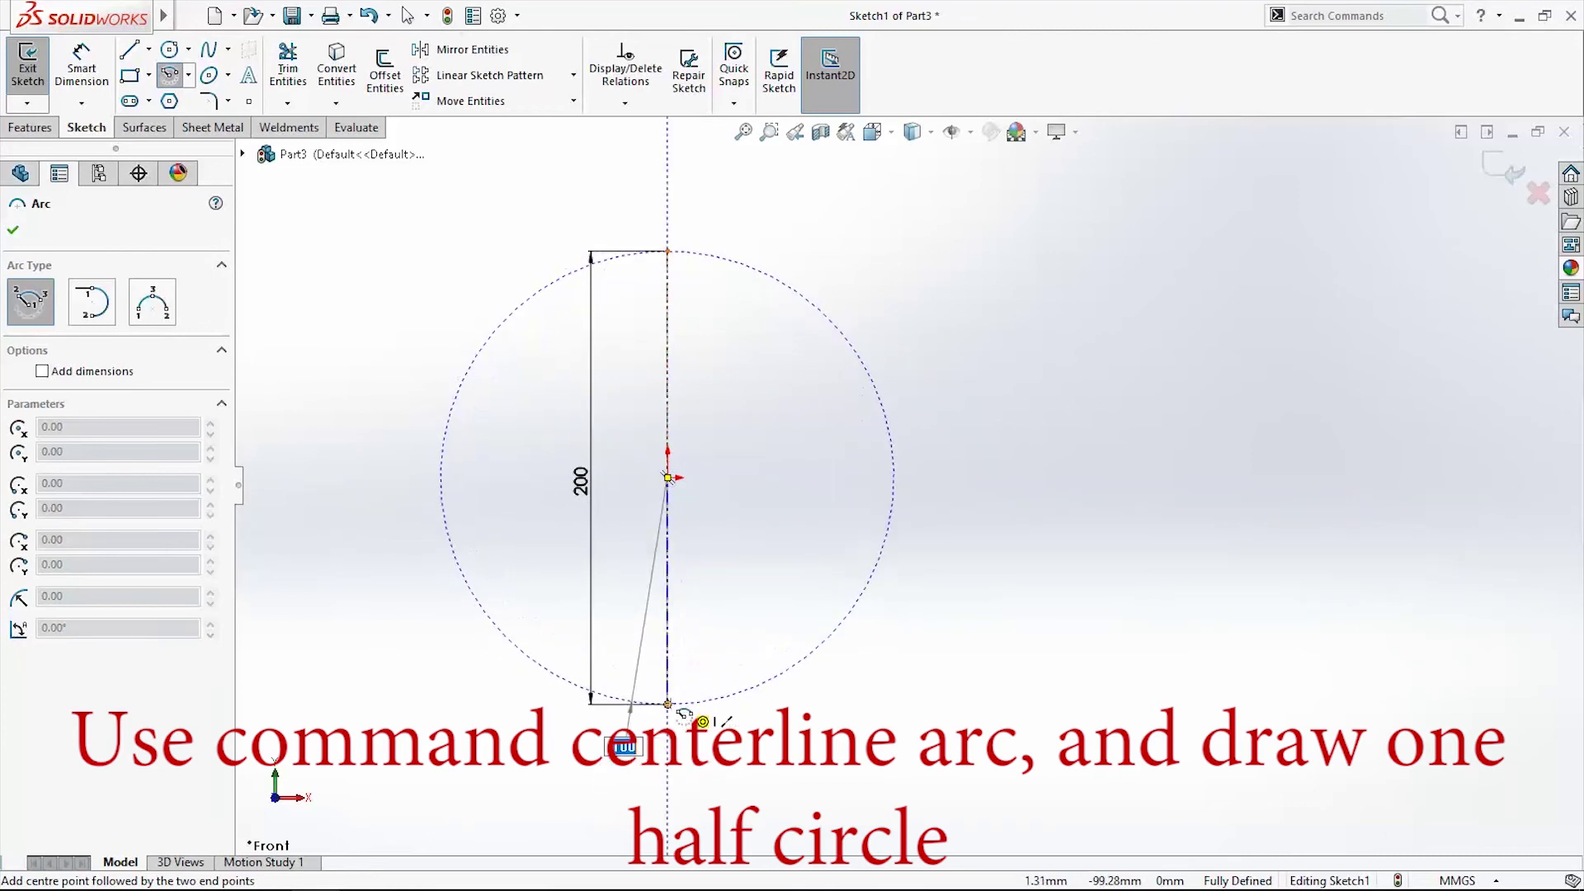
pyautogui.click(697, 248)
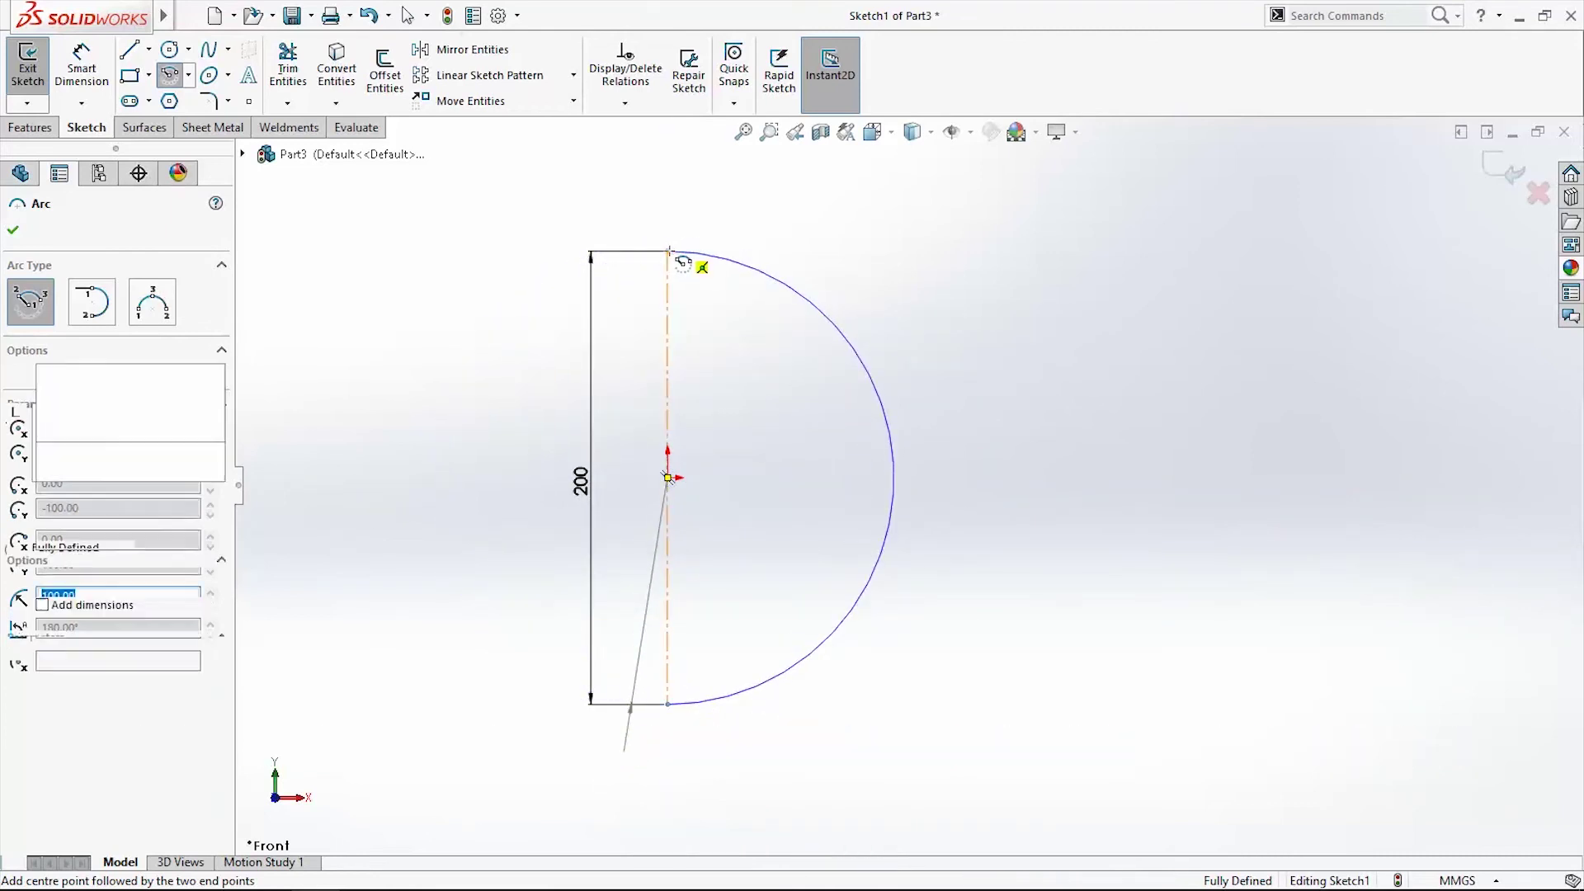
pyautogui.press('Escape')
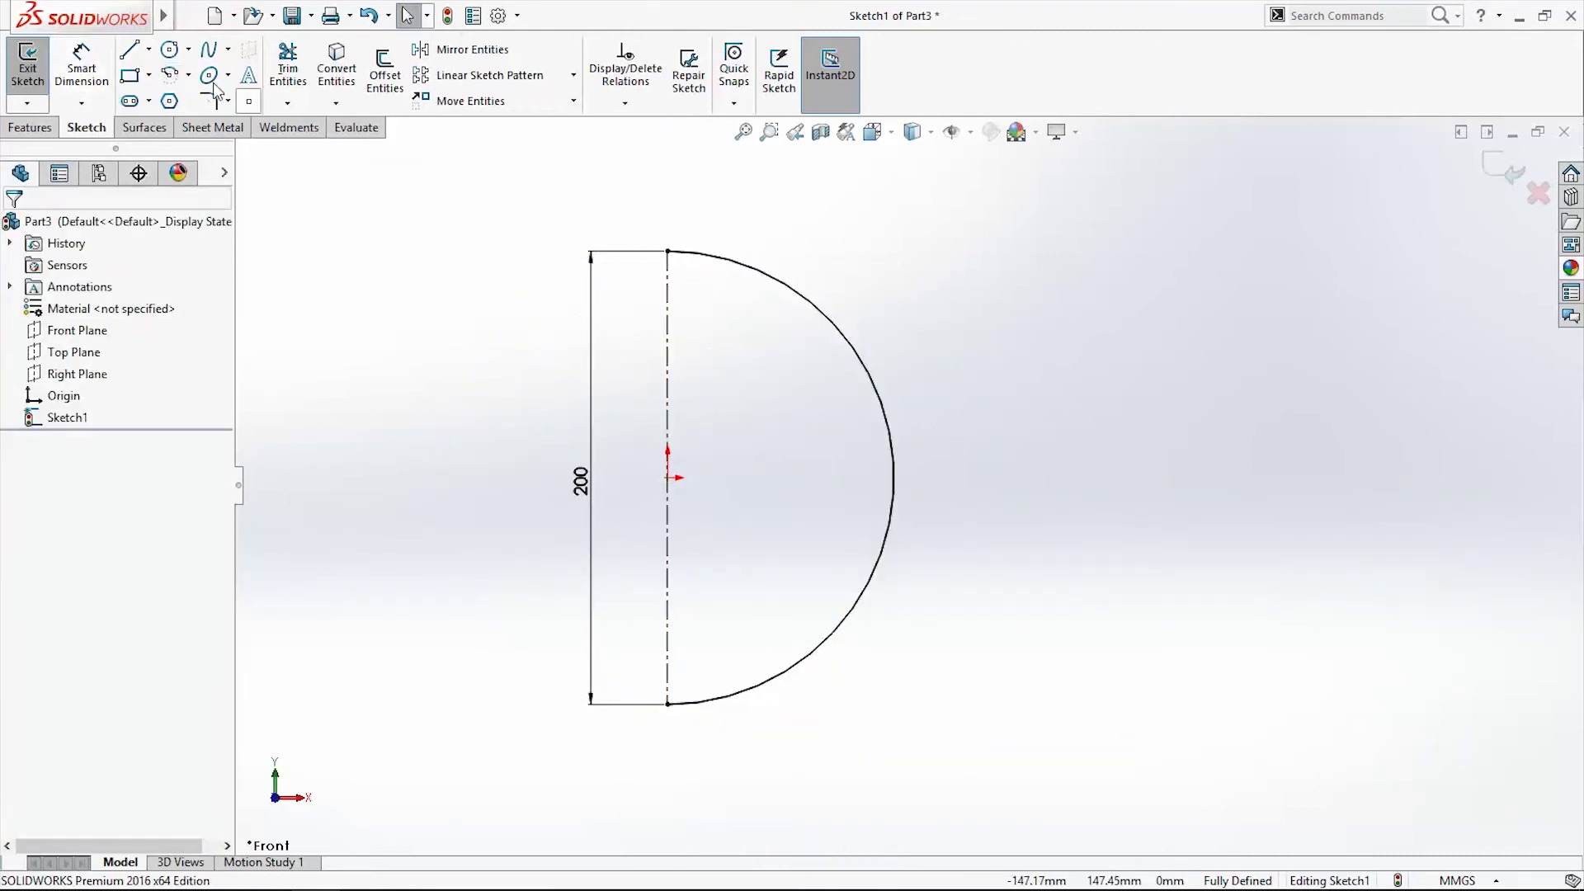
pyautogui.click(81, 66)
pyautogui.click(839, 328)
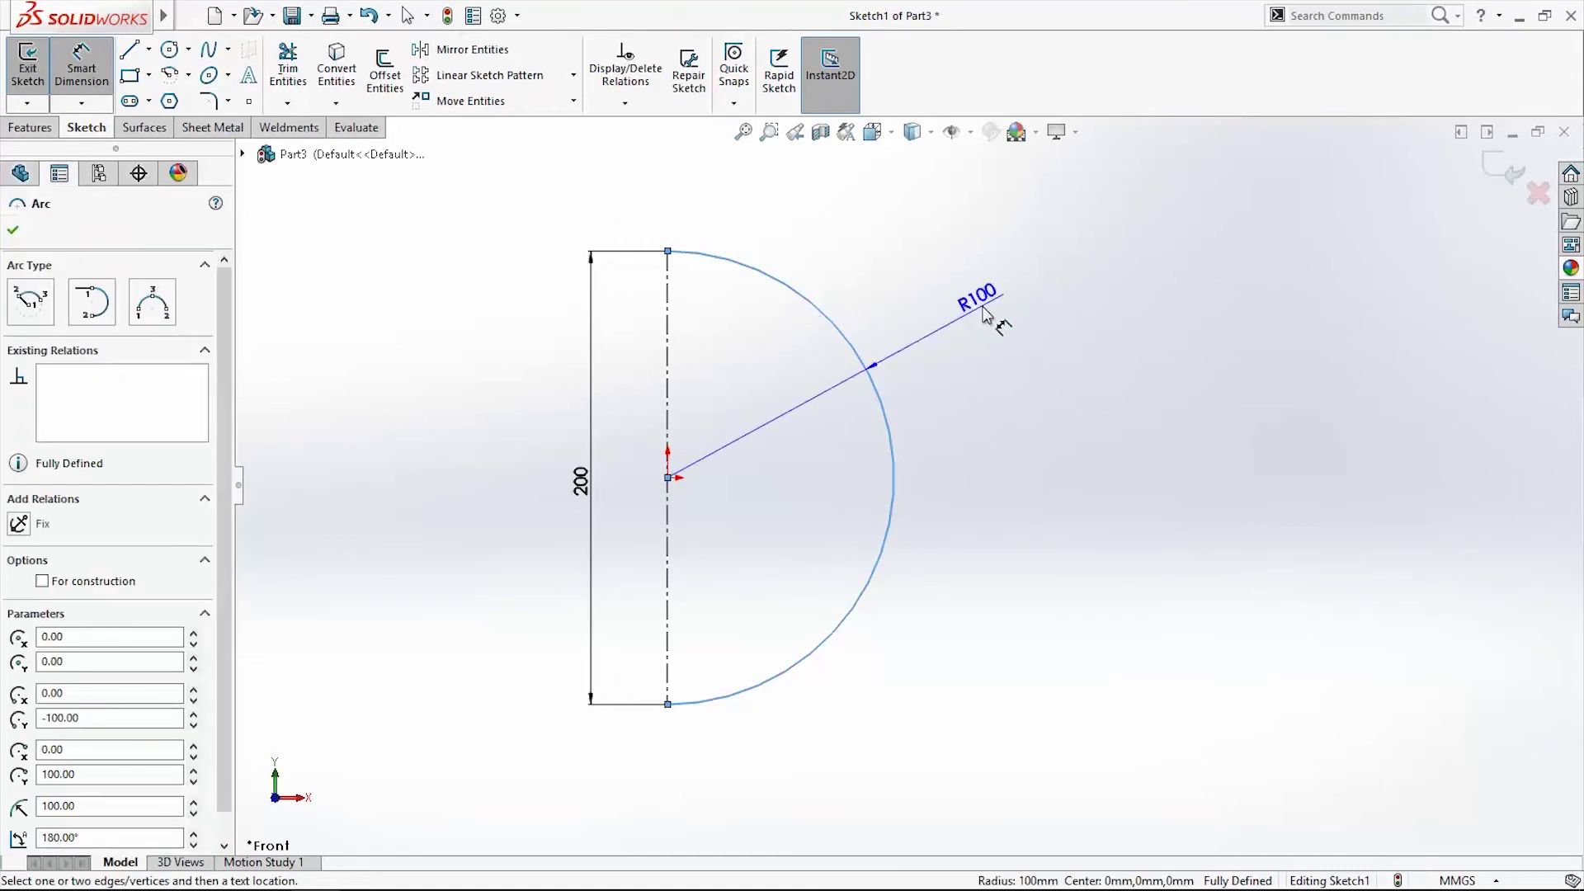
pyautogui.click(998, 321)
pyautogui.click(908, 429)
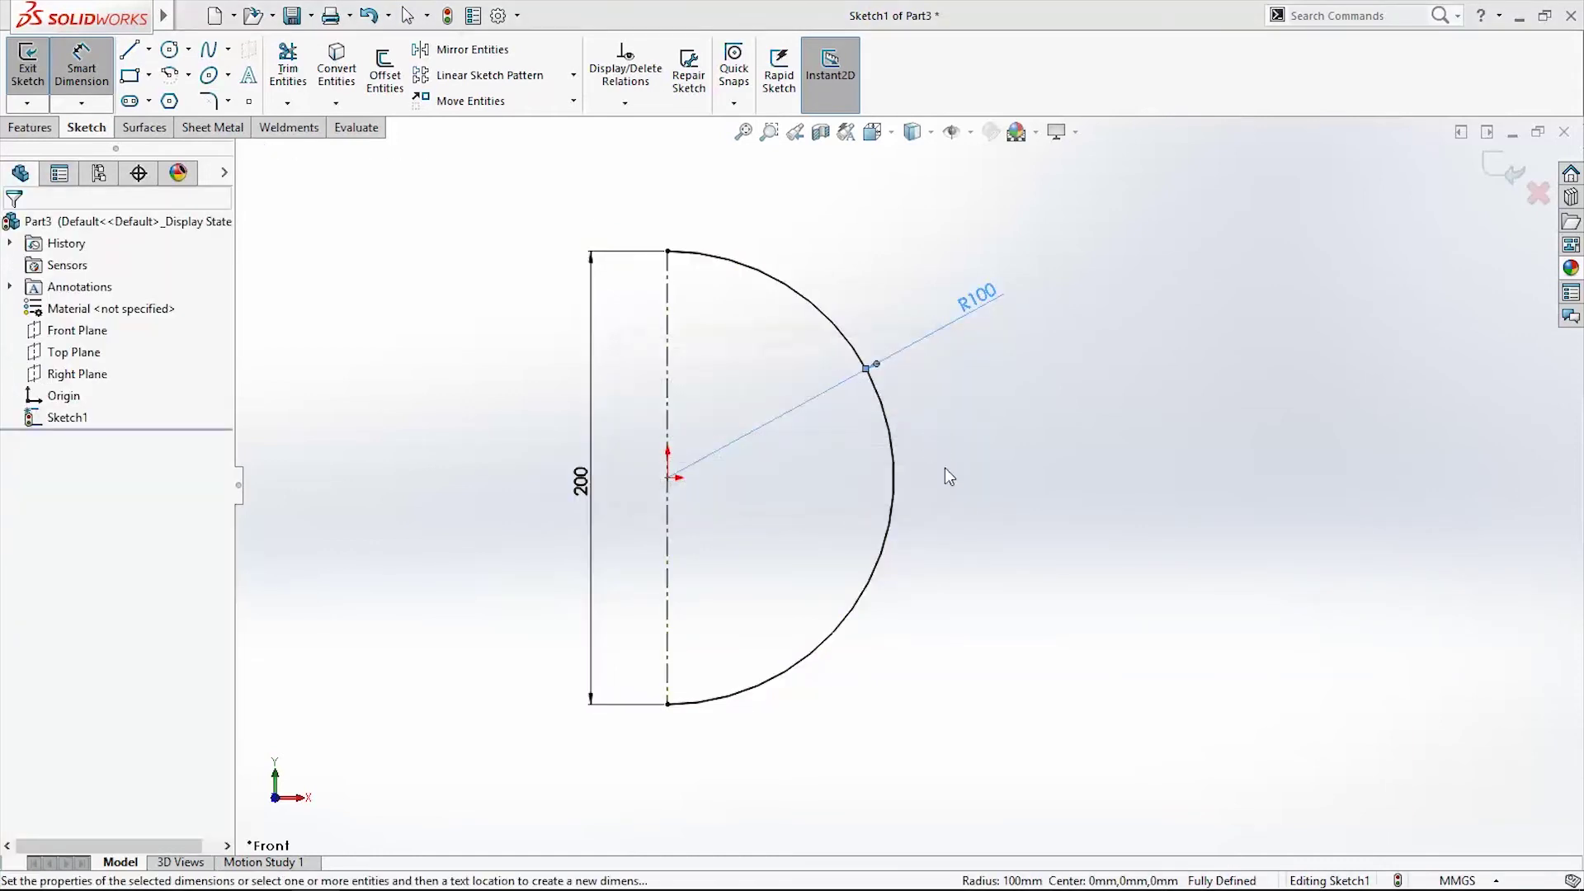
pyautogui.press('Escape')
pyautogui.moveTo(919, 556); pyautogui.dragTo(979, 541, button='middle')
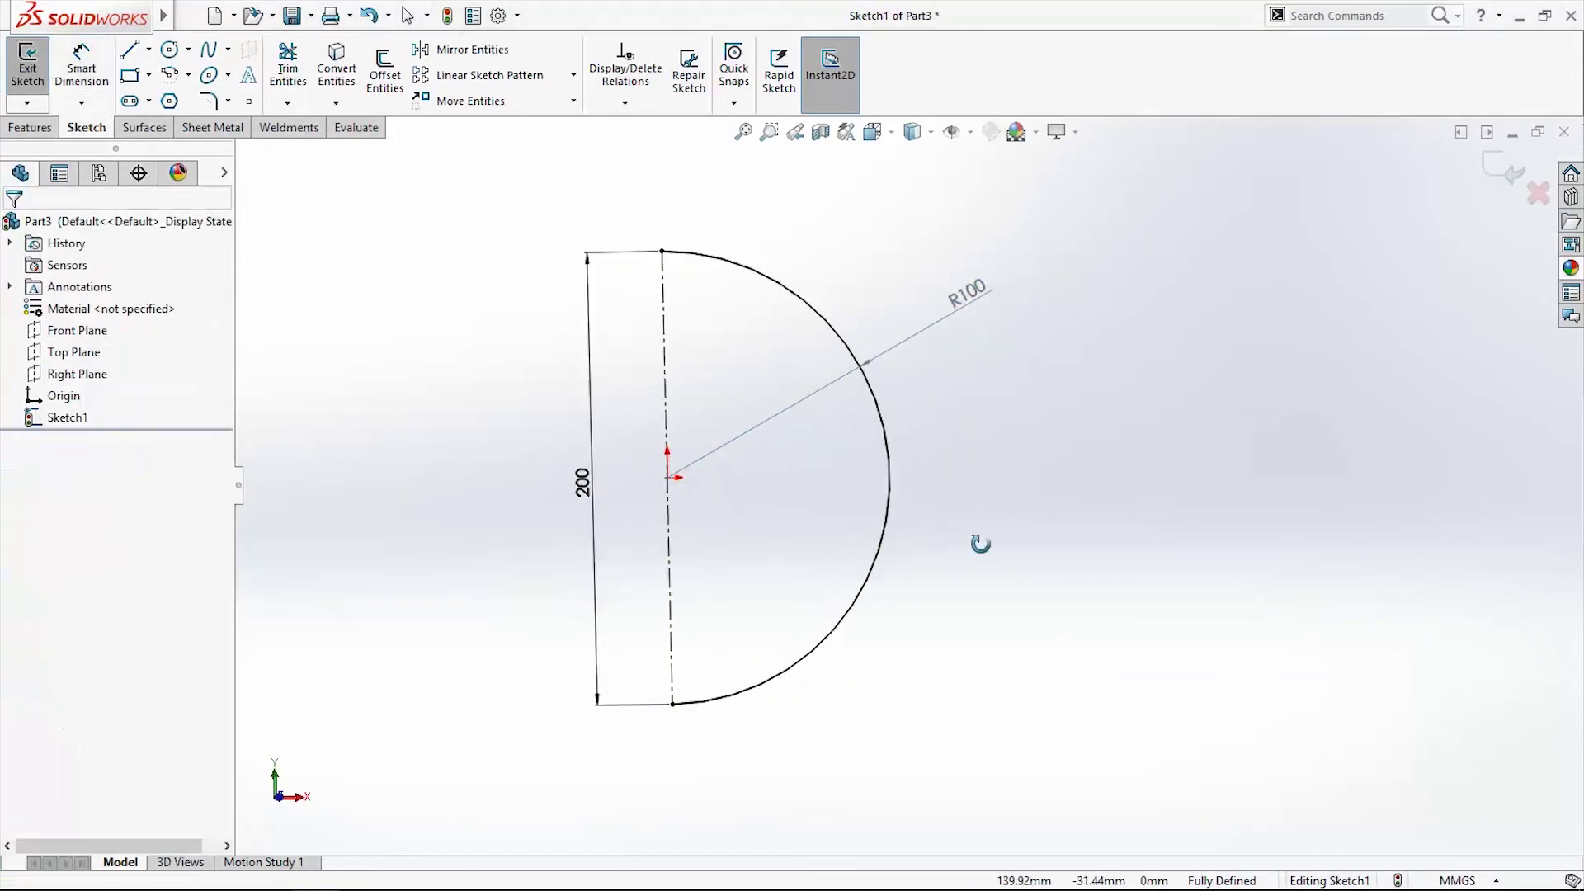
pyautogui.click(1503, 182)
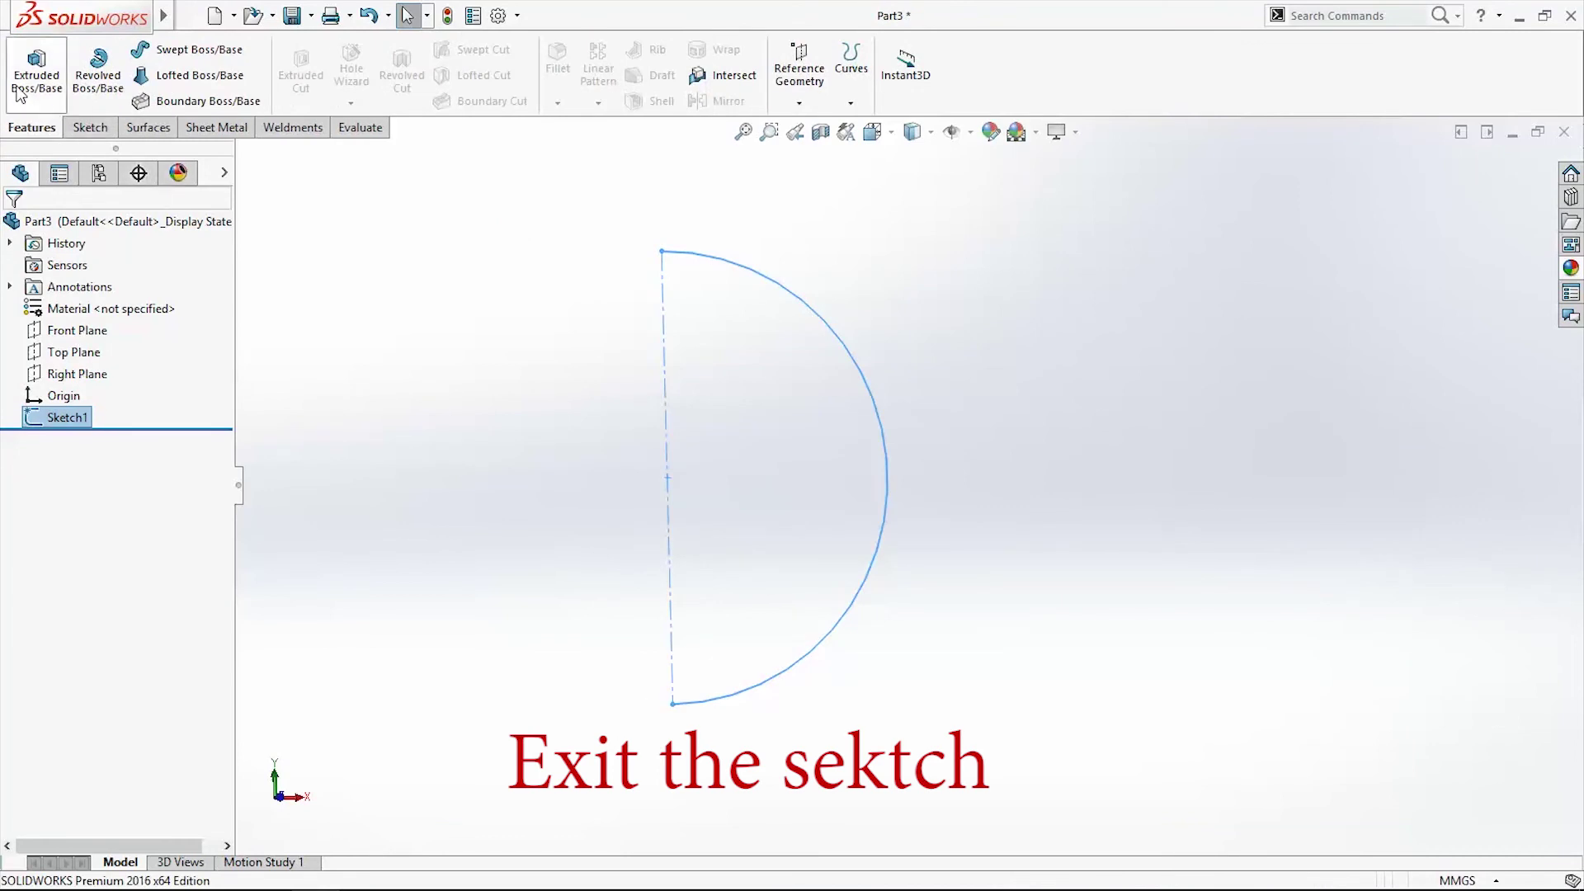
# Revolve Sketch1 180° about the centerline into a solid hemisphere, Revolve1.
pyautogui.click(21, 93)
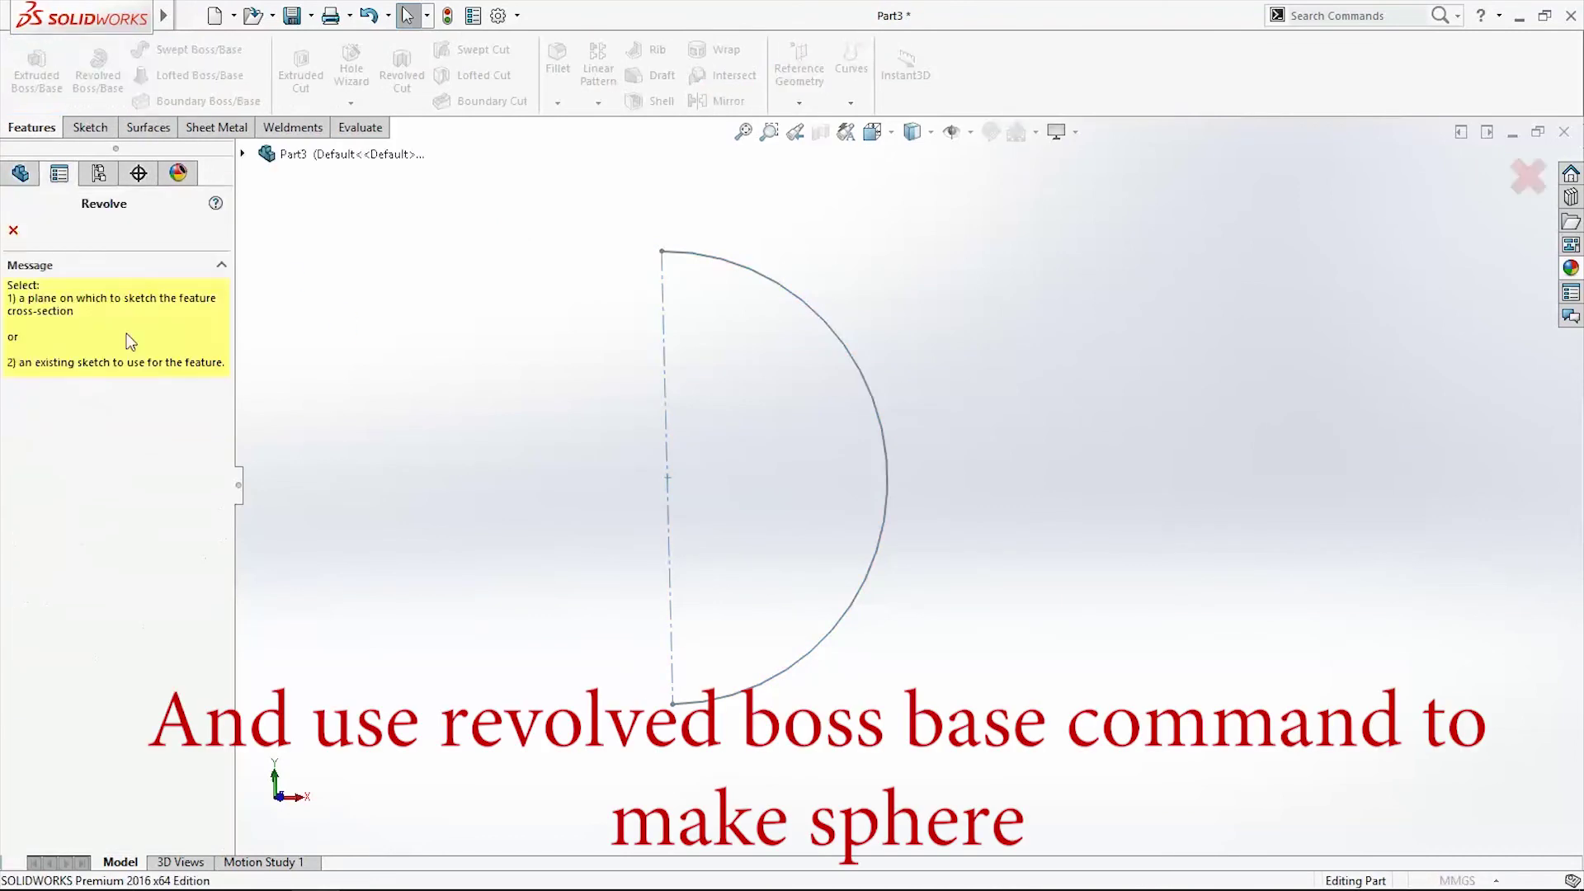
pyautogui.press('Escape')
pyautogui.click(67, 418)
pyautogui.click(98, 70)
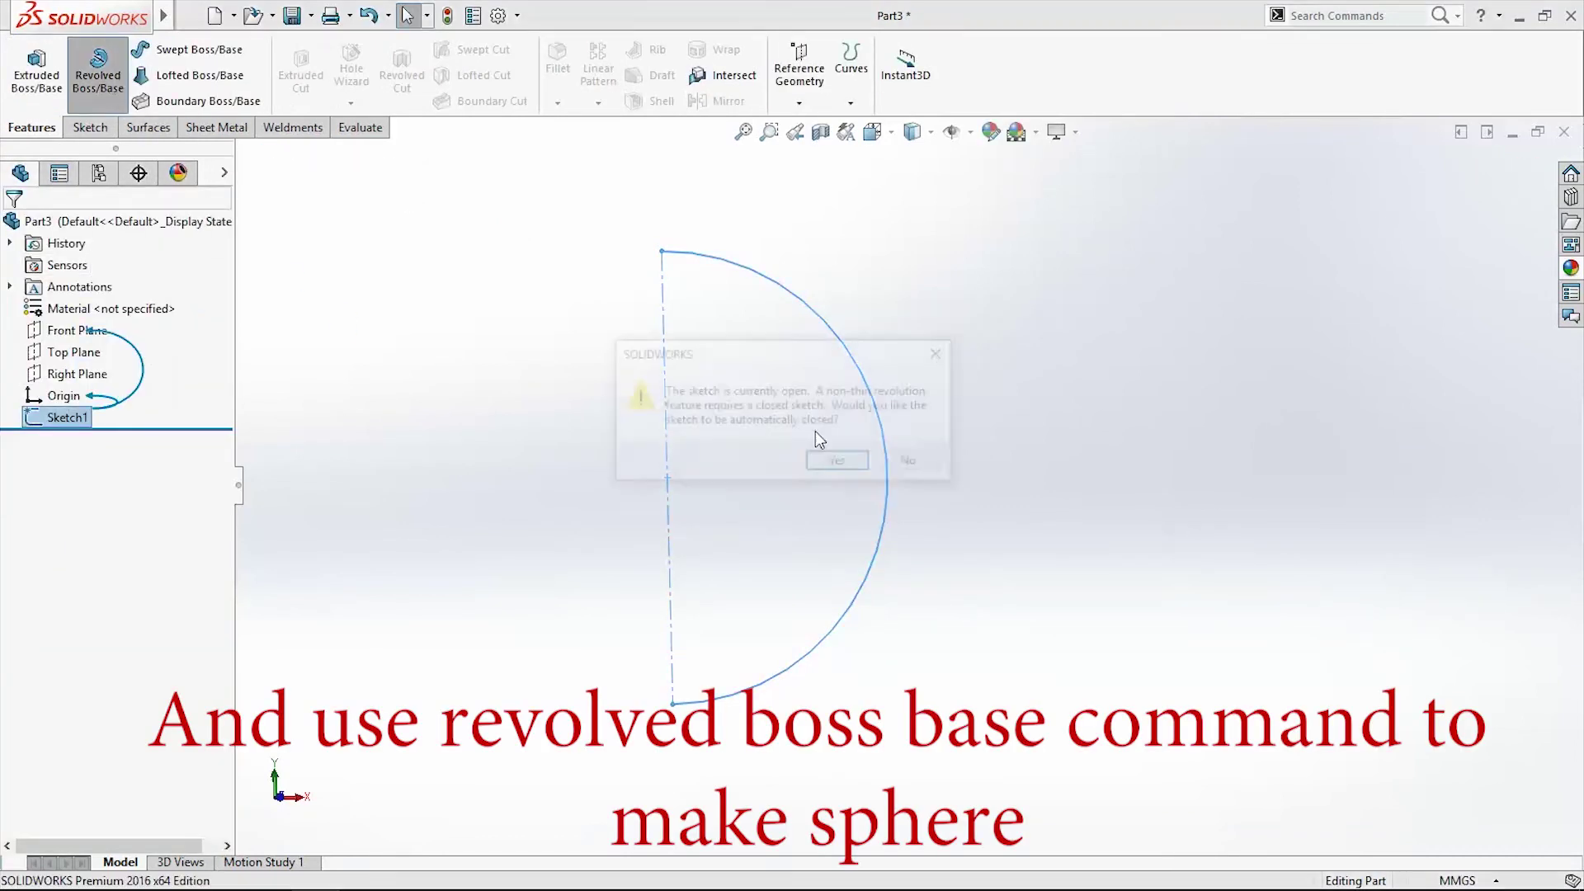
pyautogui.click(838, 464)
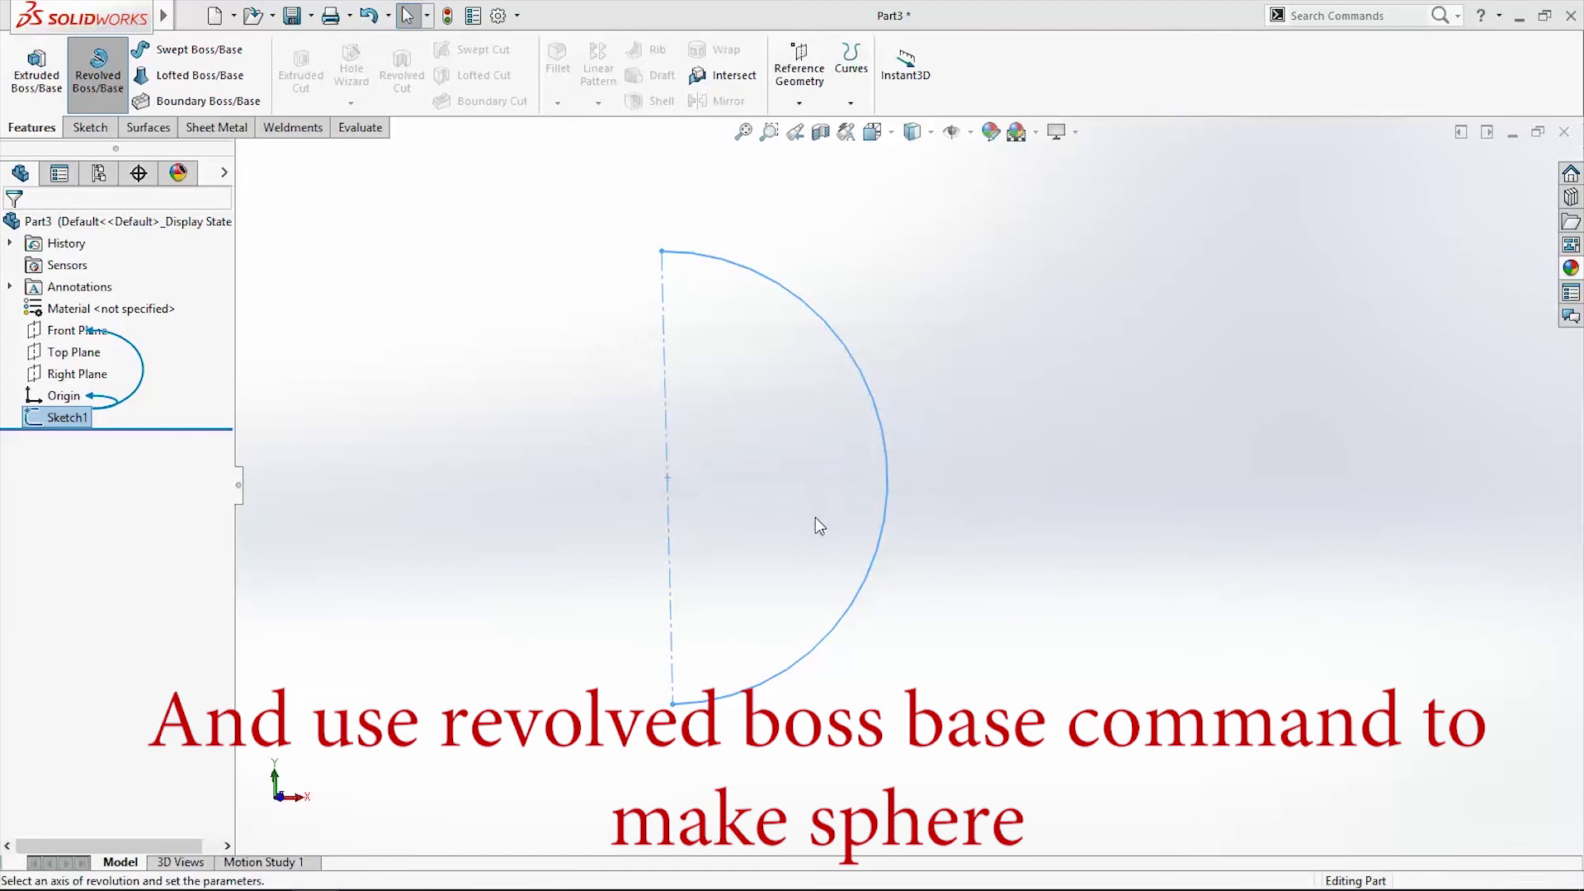
pyautogui.moveTo(833, 521)
pyautogui.mouseDown(button='middle')
pyautogui.moveTo(641, 518)
pyautogui.moveTo(841, 520)
pyautogui.moveTo(800, 557)
pyautogui.mouseUp(button='middle')
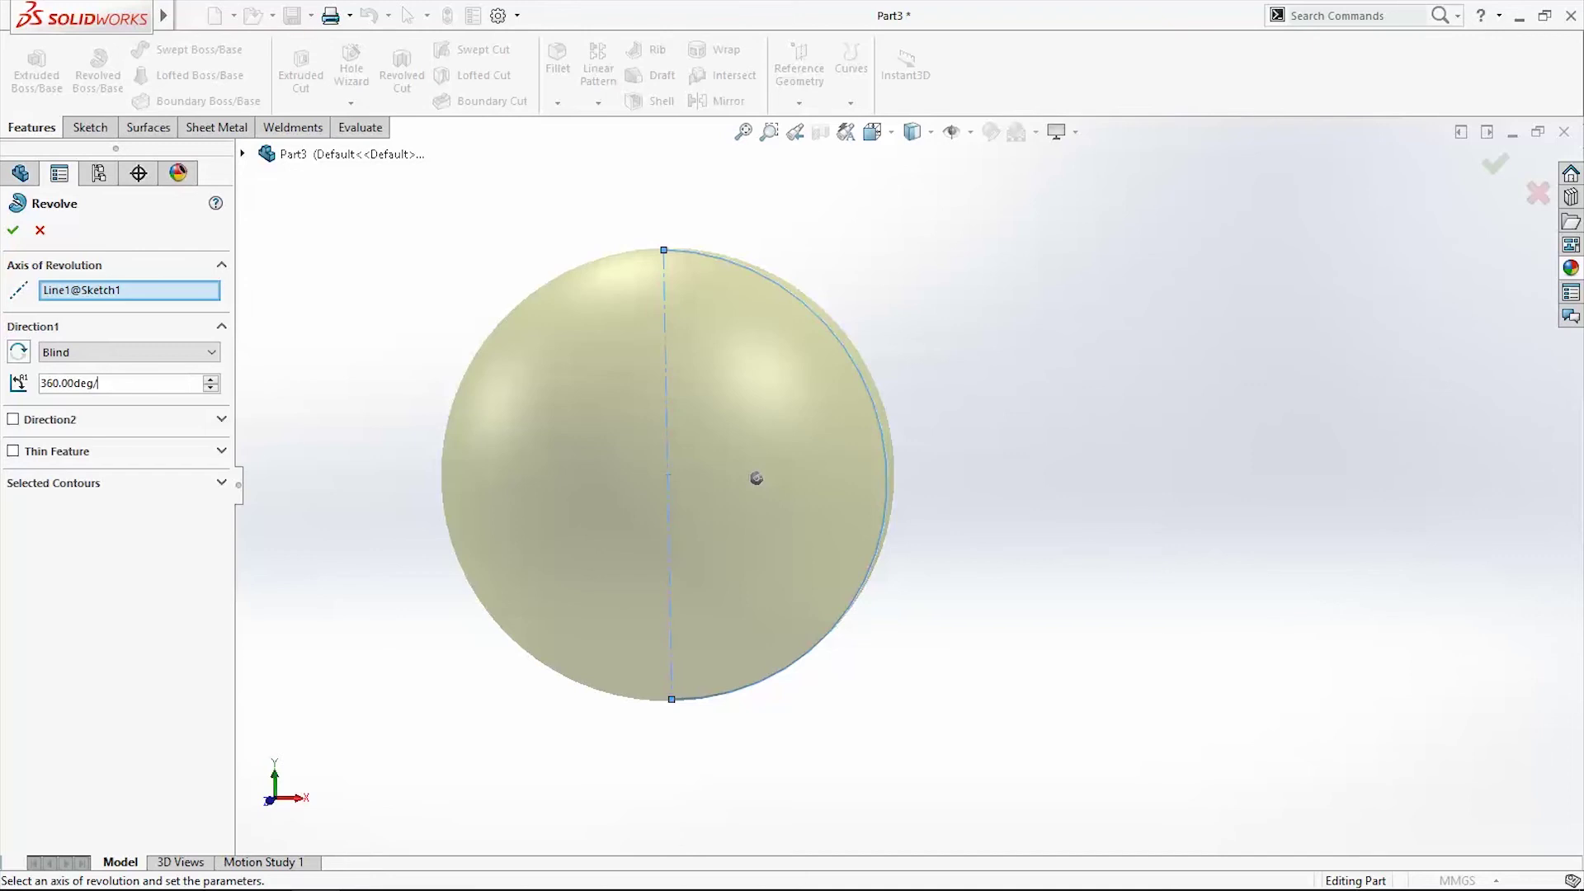
pyautogui.write('2')
pyautogui.press('Return')
pyautogui.moveTo(580, 467)
pyautogui.mouseDown(button='middle')
pyautogui.moveTo(729, 572)
pyautogui.moveTo(638, 600)
pyautogui.moveTo(753, 602)
pyautogui.mouseUp(button='middle')
pyautogui.moveTo(675, 410)
pyautogui.mouseDown(button='middle')
pyautogui.moveTo(671, 424)
pyautogui.moveTo(759, 478)
pyautogui.moveTo(789, 444)
pyautogui.mouseUp(button='middle')
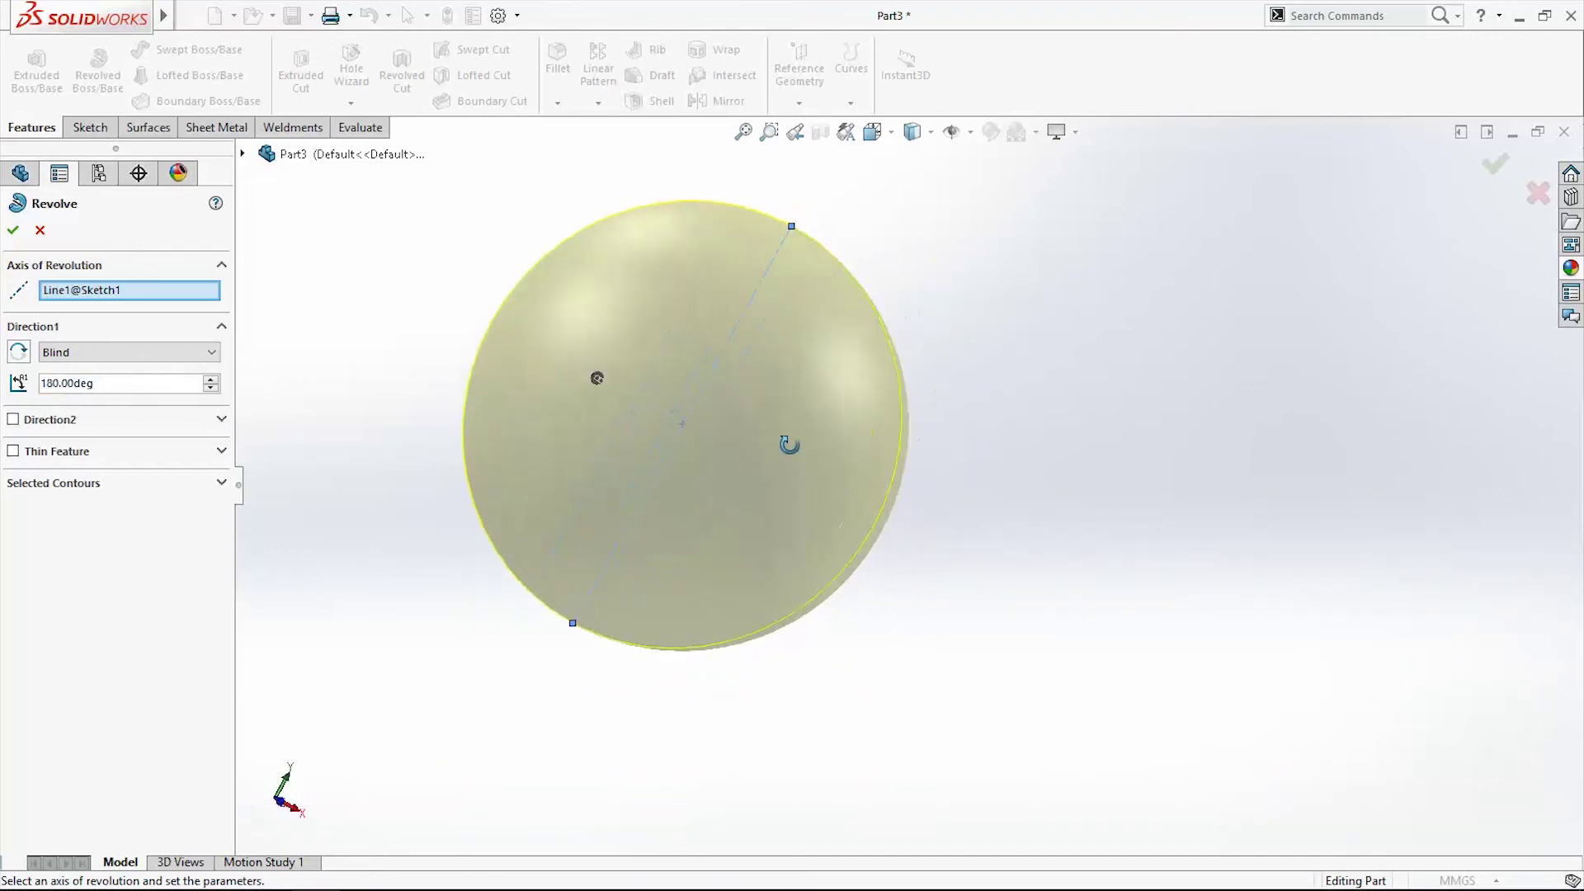
pyautogui.click(1494, 162)
pyautogui.moveTo(1033, 513)
pyautogui.mouseDown(button='middle')
pyautogui.moveTo(964, 522)
pyautogui.moveTo(993, 283)
pyautogui.moveTo(1043, 349)
pyautogui.moveTo(693, 530)
pyautogui.moveTo(579, 506)
pyautogui.moveTo(958, 630)
pyautogui.moveTo(1015, 671)
pyautogui.moveTo(1004, 714)
pyautogui.moveTo(1080, 632)
pyautogui.moveTo(1007, 548)
pyautogui.moveTo(1021, 636)
pyautogui.moveTo(926, 704)
pyautogui.moveTo(1001, 685)
pyautogui.moveTo(993, 758)
pyautogui.mouseUp(button='middle')
# Face the hemisphere front-on and start a new sketch on the Front Plane.
pyautogui.press('space')
pyautogui.click(884, 399)
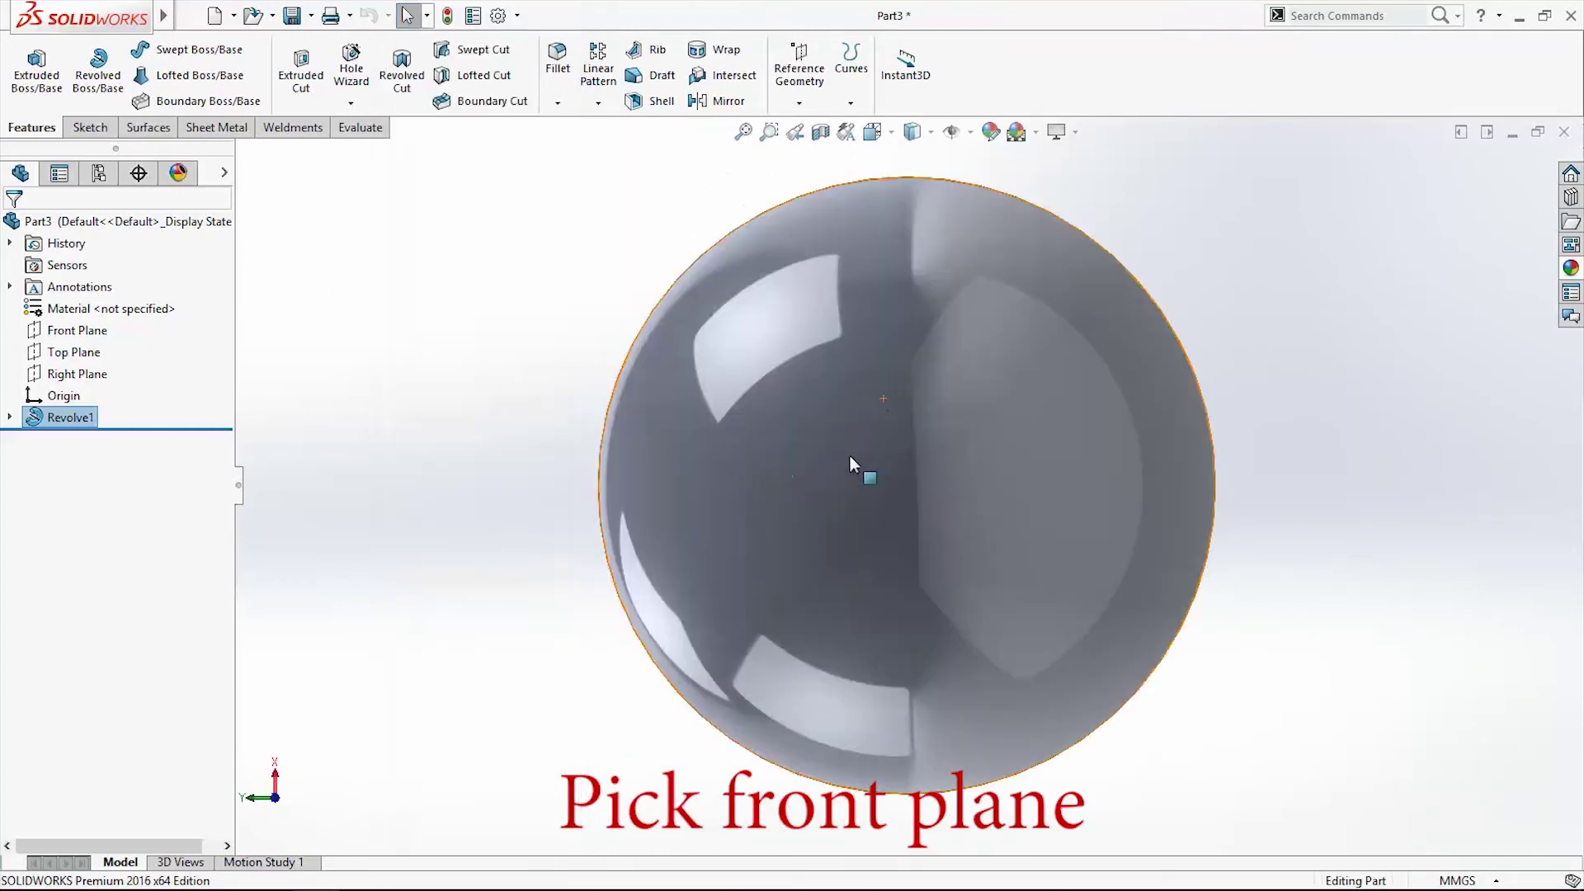
pyautogui.rightClick(59, 337)
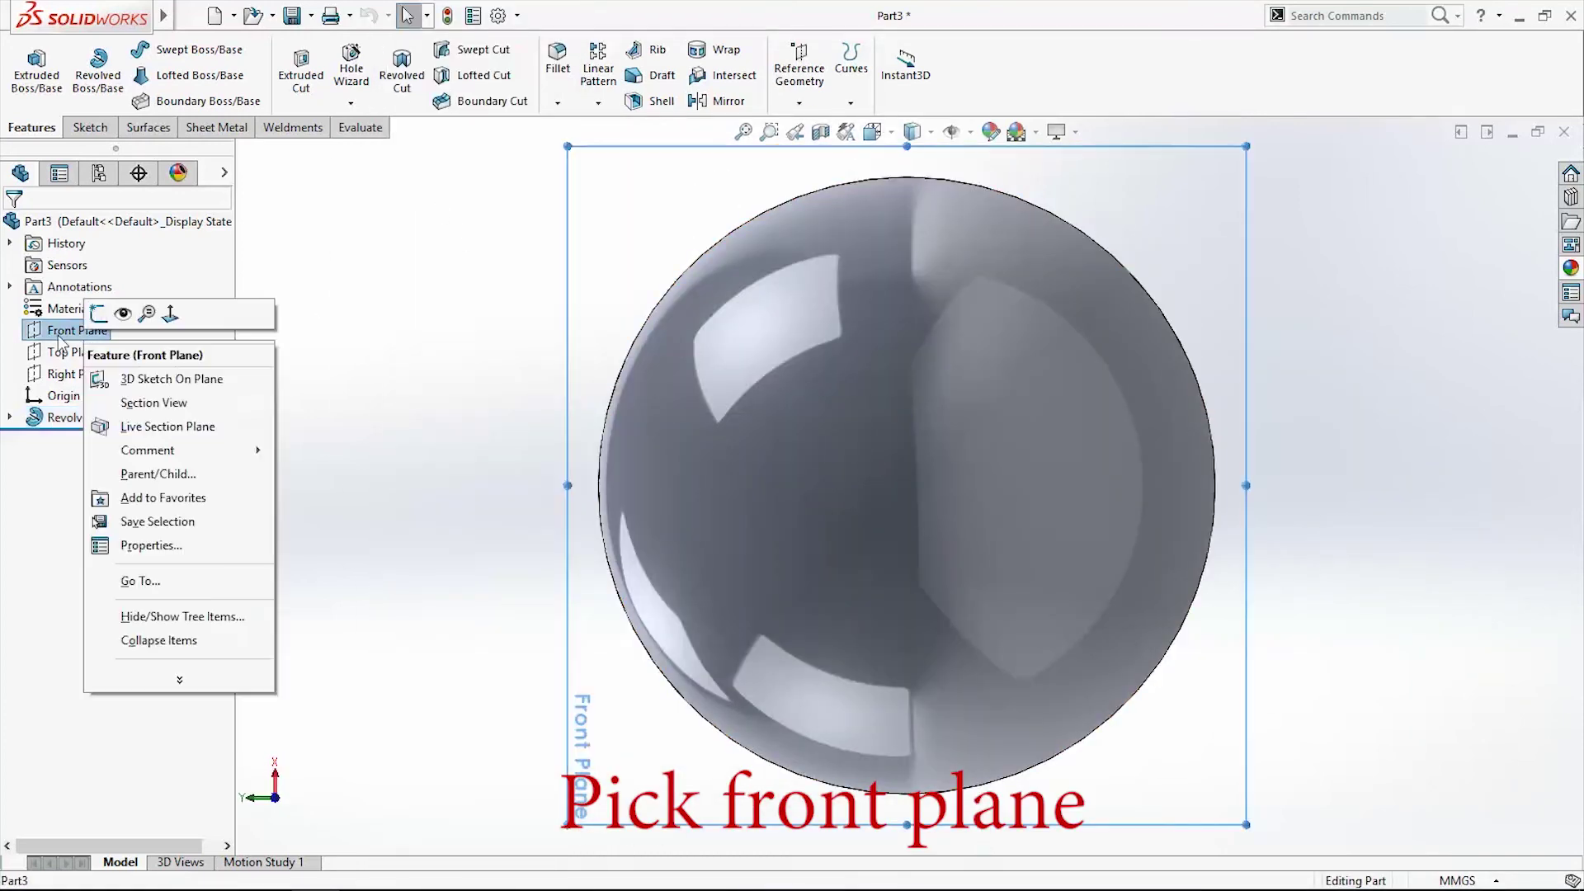
pyautogui.click(53, 333)
pyautogui.rightClick(53, 333)
pyautogui.click(98, 312)
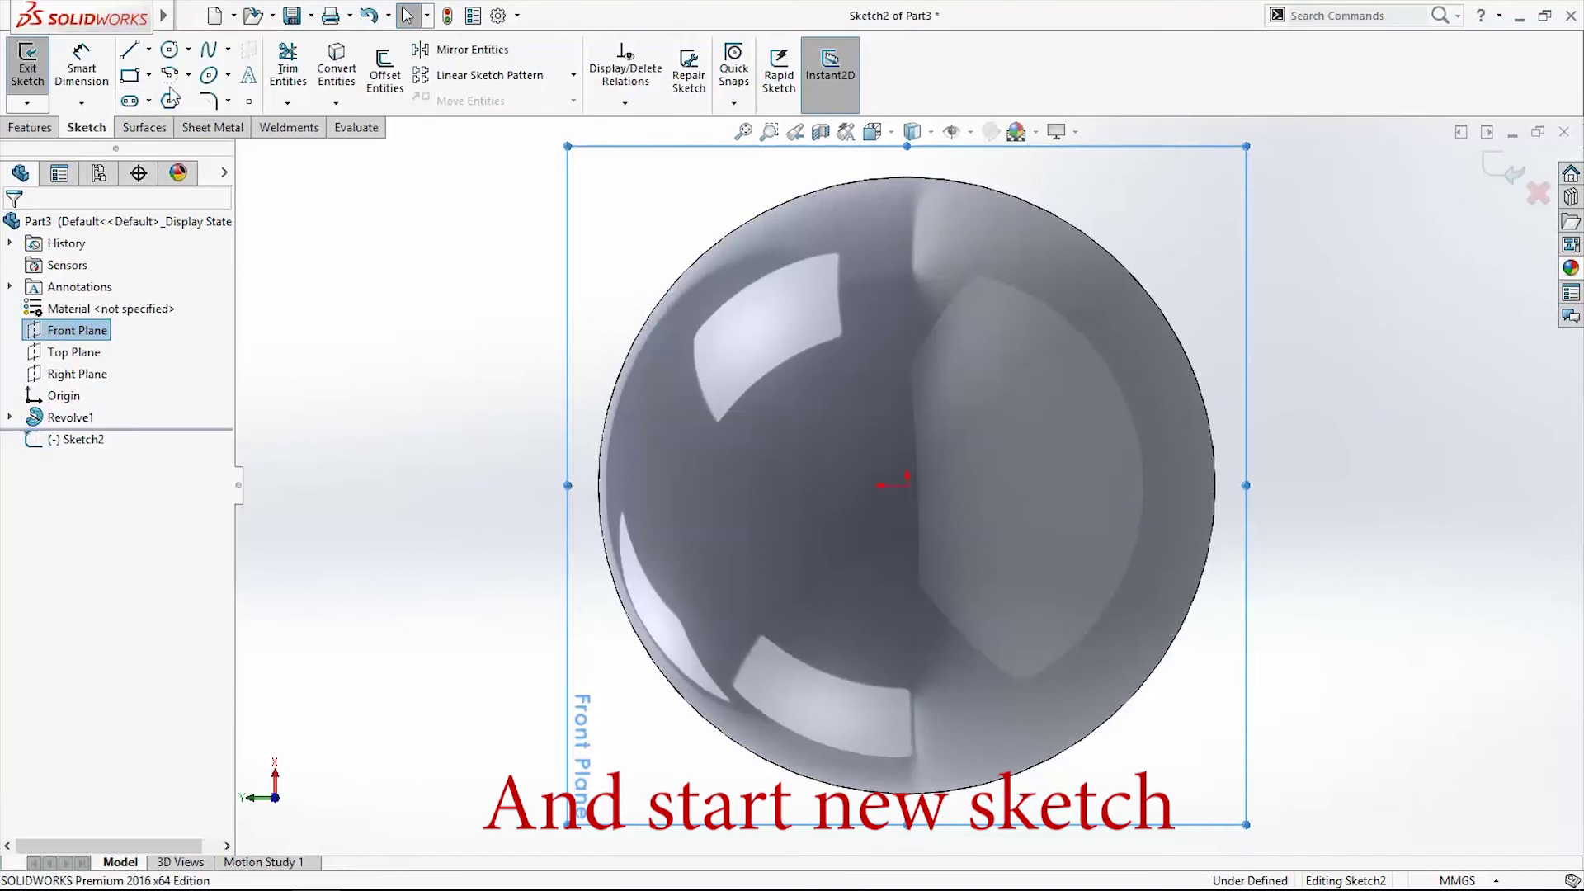
# Sketch a circle at the origin and dimension its diameter to 50 mm.
pyautogui.click(173, 51)
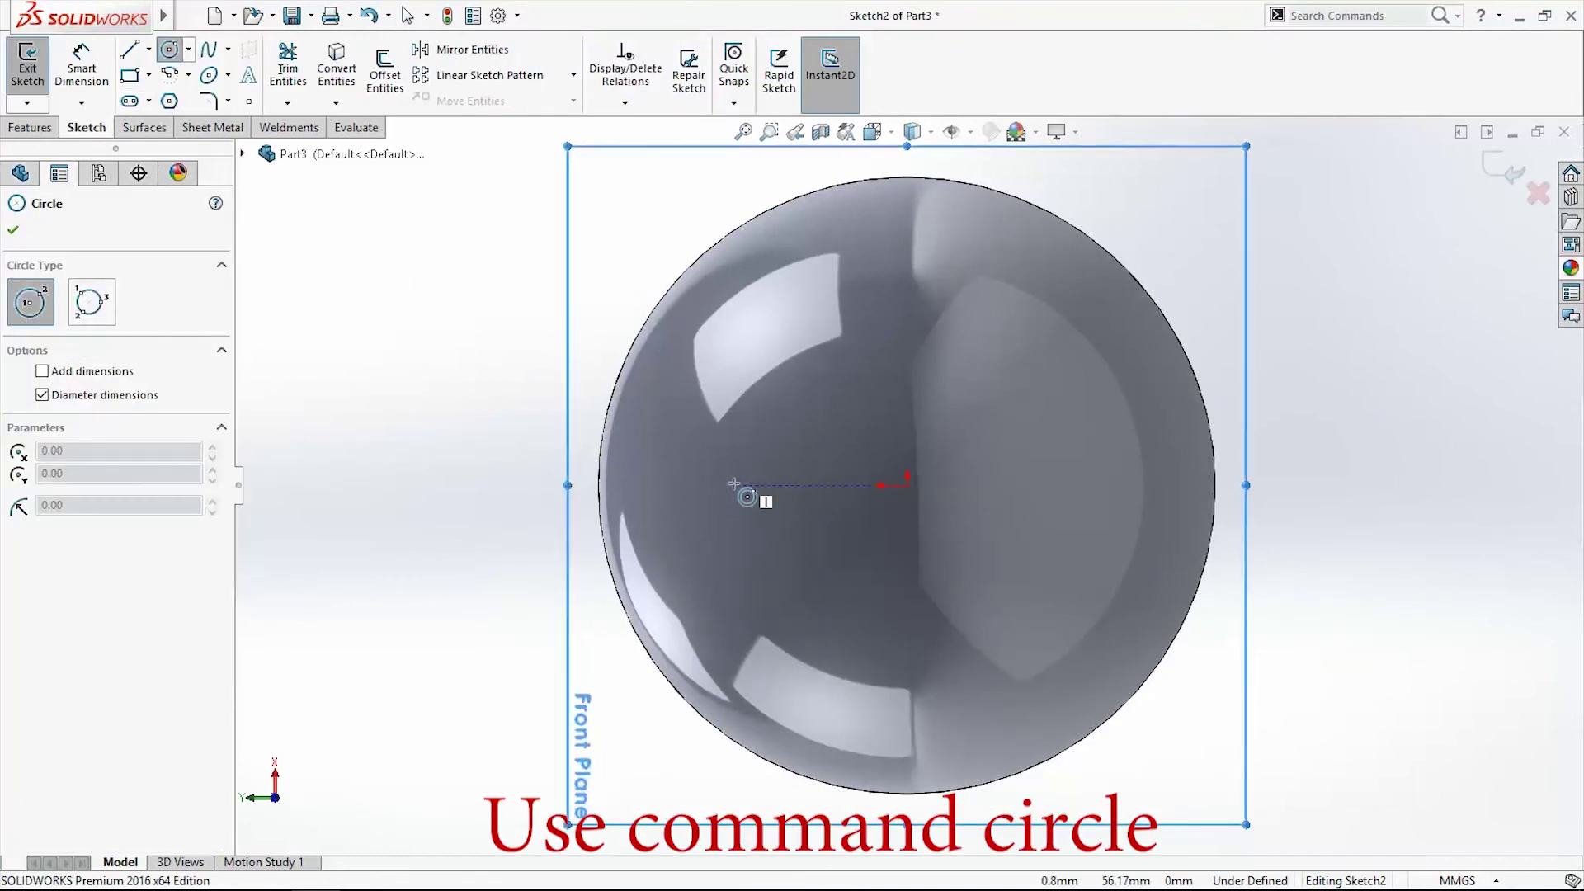
pyautogui.click(734, 486)
pyautogui.click(907, 485)
pyautogui.press('Escape')
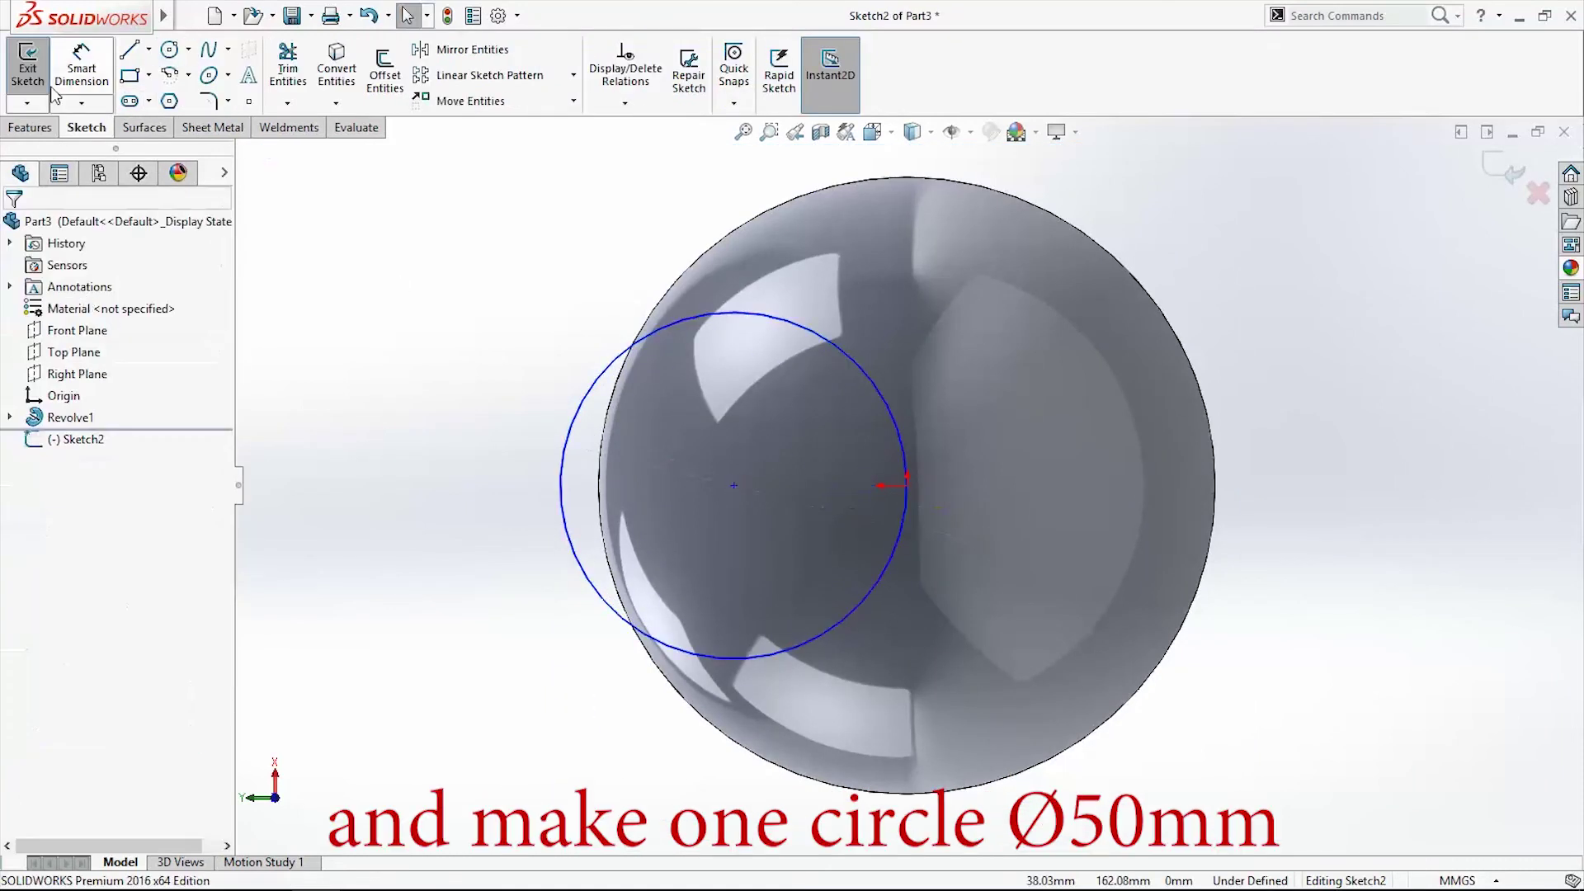
pyautogui.click(850, 355)
pyautogui.click(888, 323)
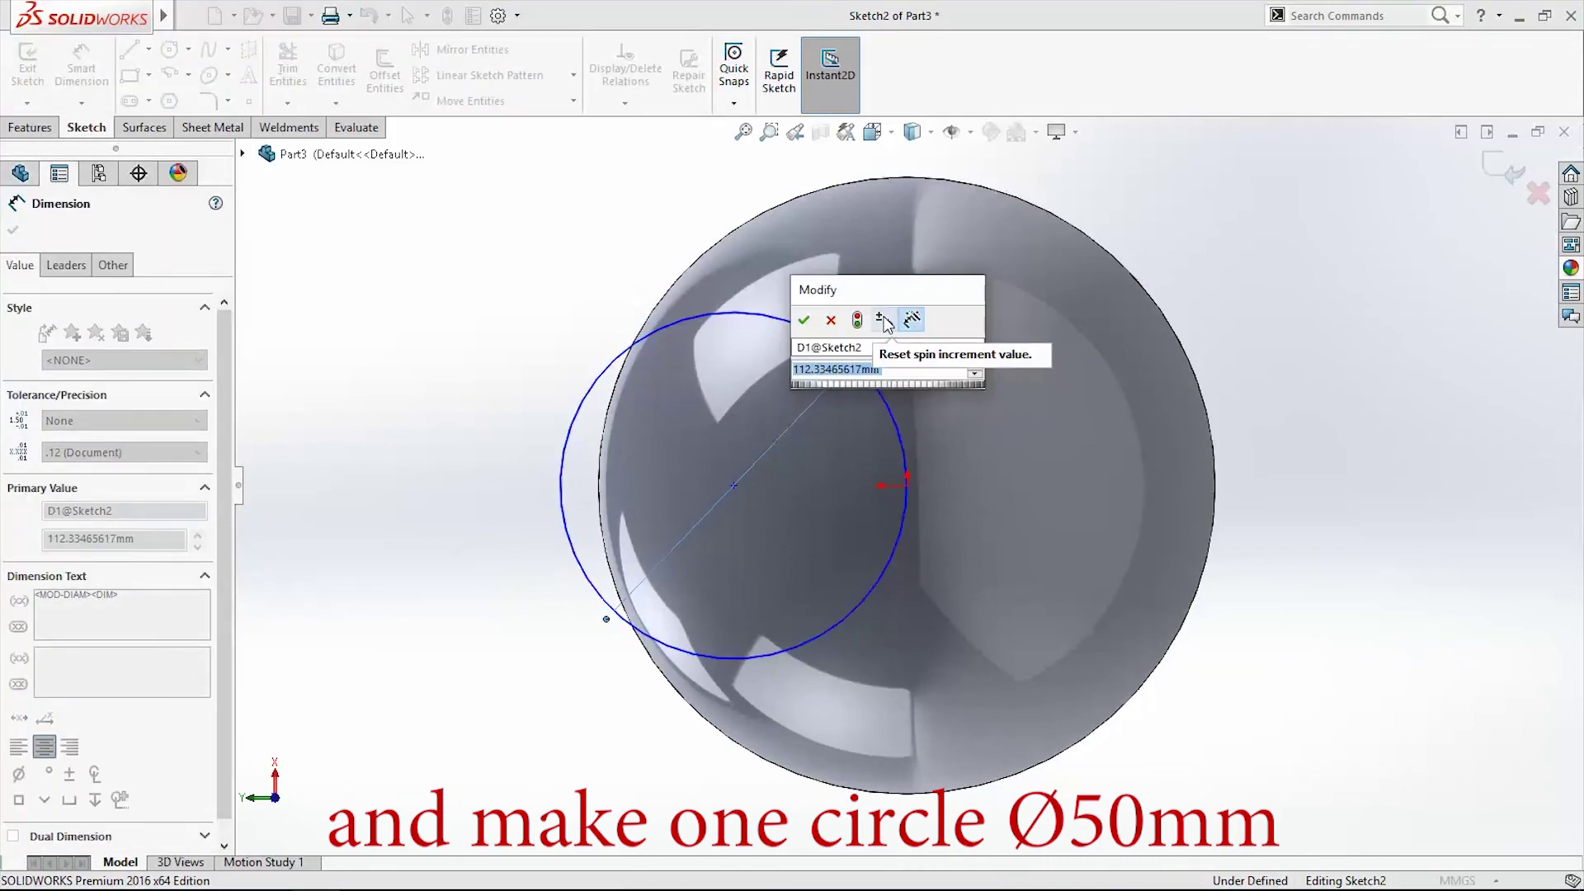
pyautogui.write('50')
pyautogui.press('Return')
# Tie the circle point vertically to the origin, deleting the conflicting Horizontal1 relation.
pyautogui.press('Escape')
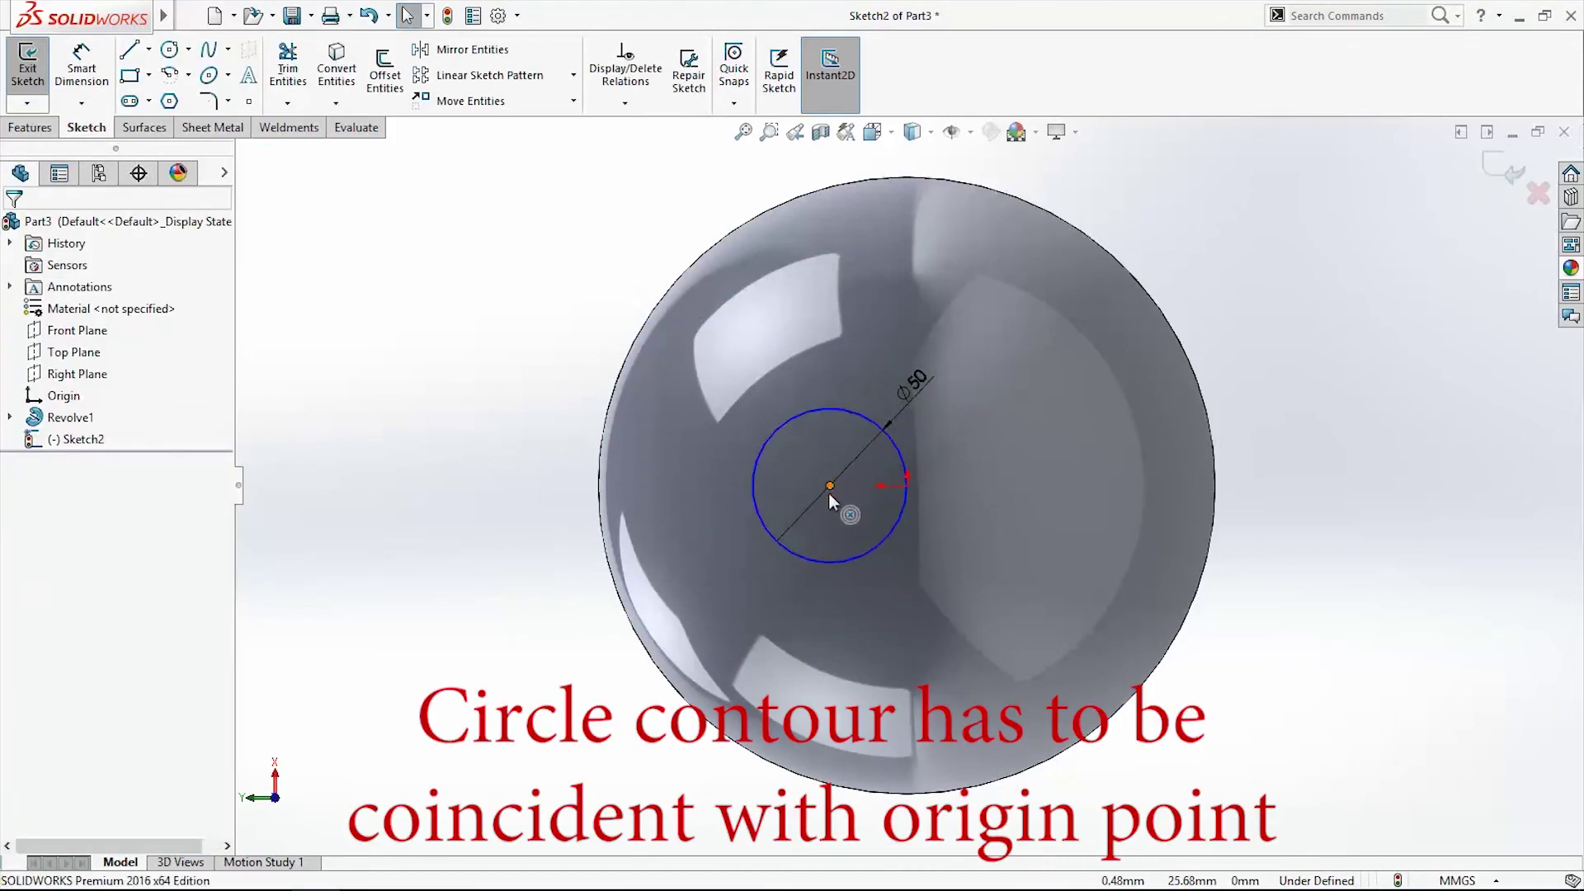
pyautogui.moveTo(828, 493); pyautogui.dragTo(845, 542)
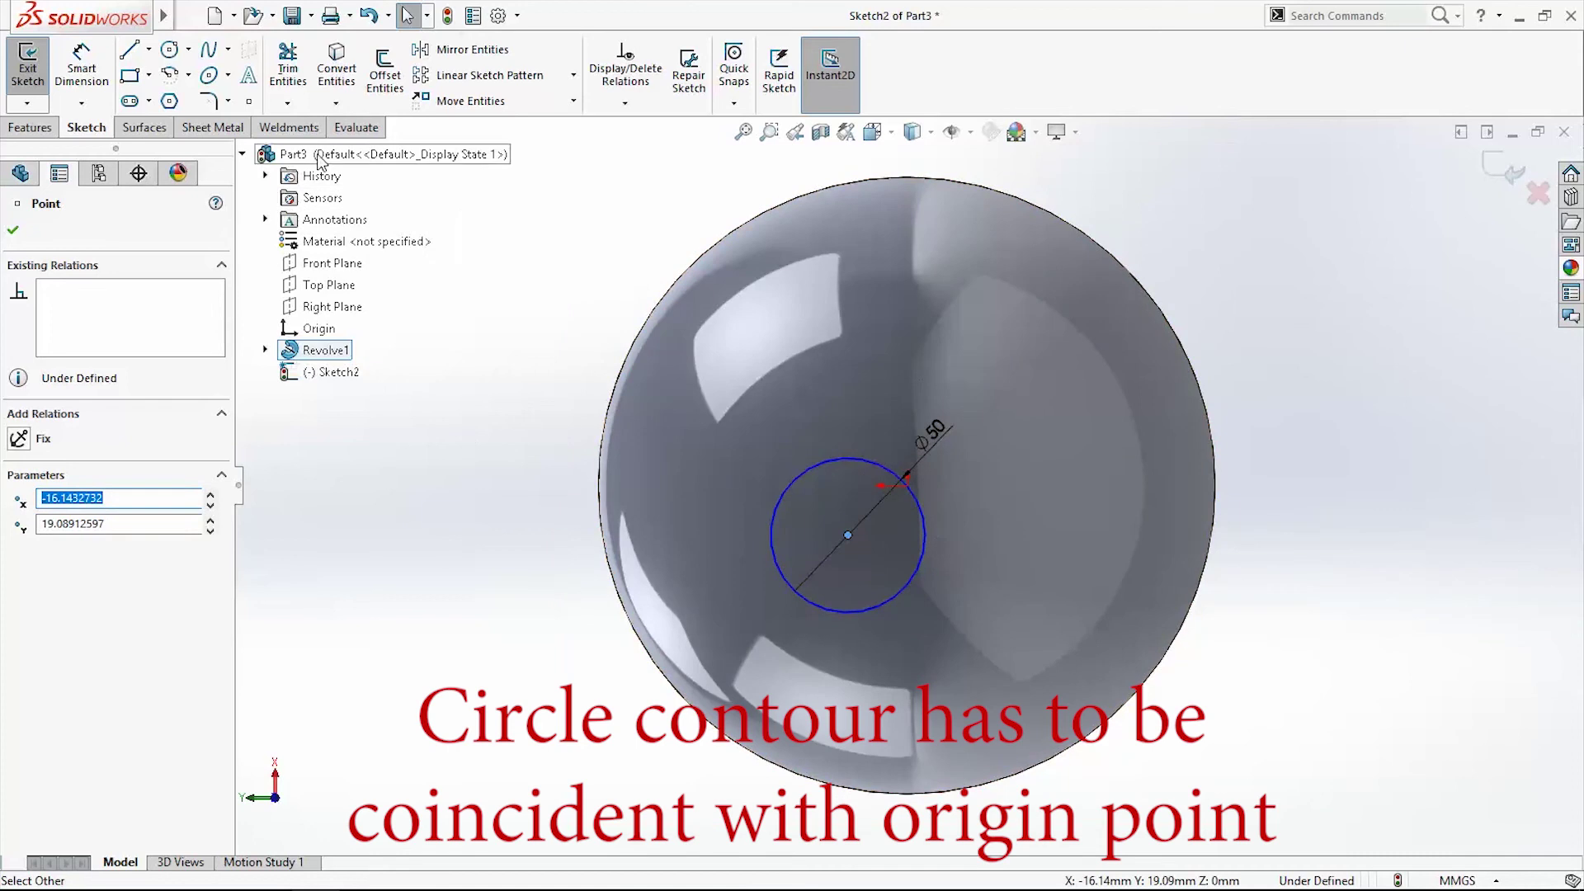
pyautogui.click(345, 330)
pyautogui.keyDown('ctrl'); pyautogui.click(908, 485); pyautogui.keyUp('ctrl')
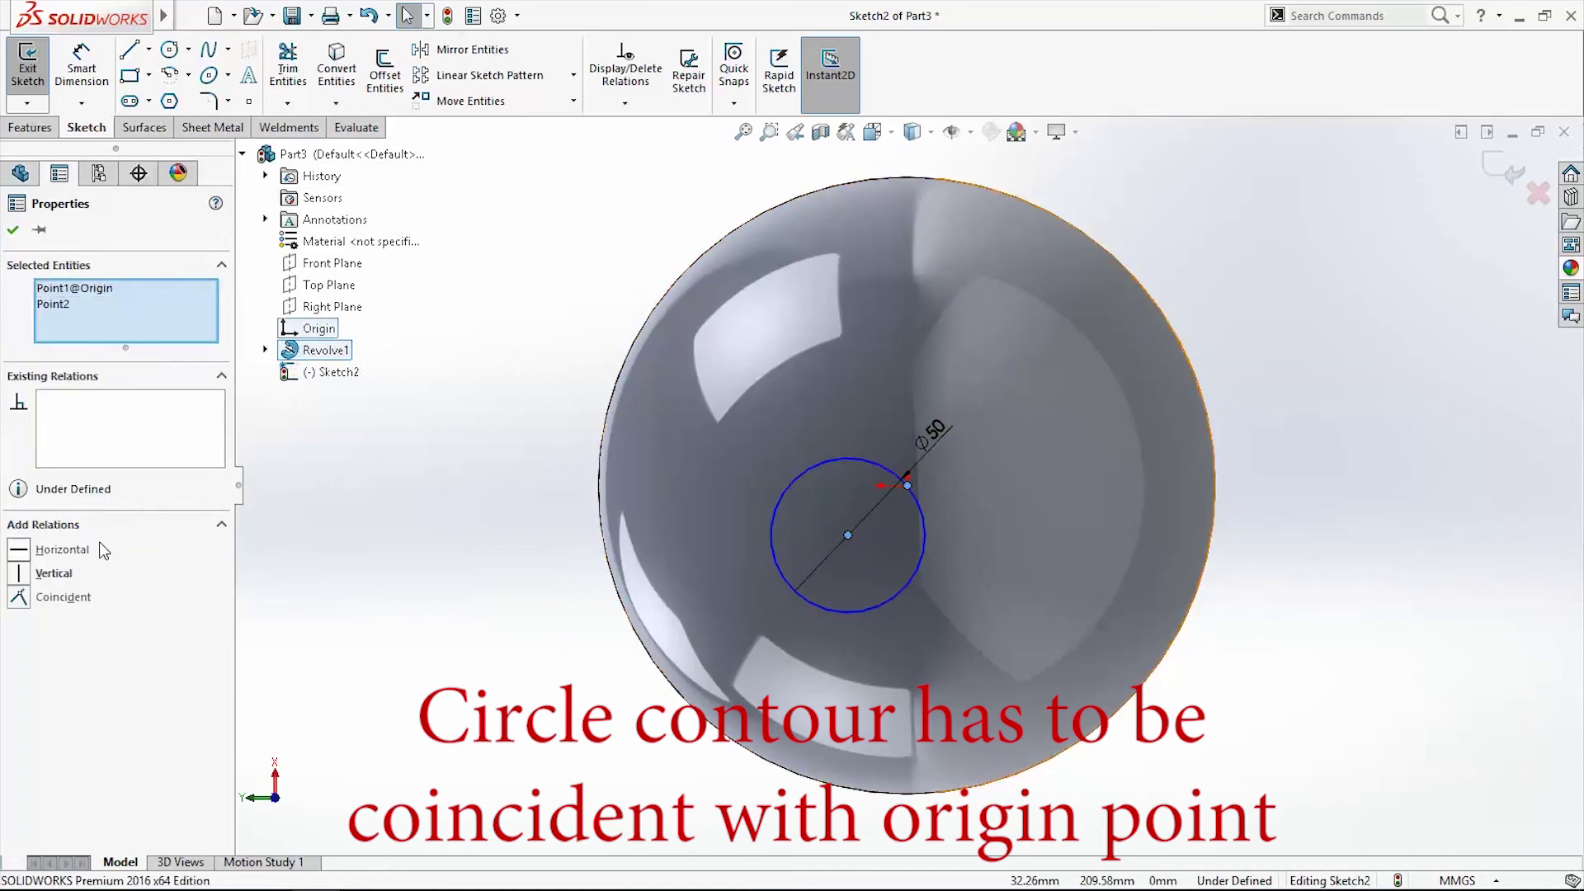
pyautogui.click(20, 551)
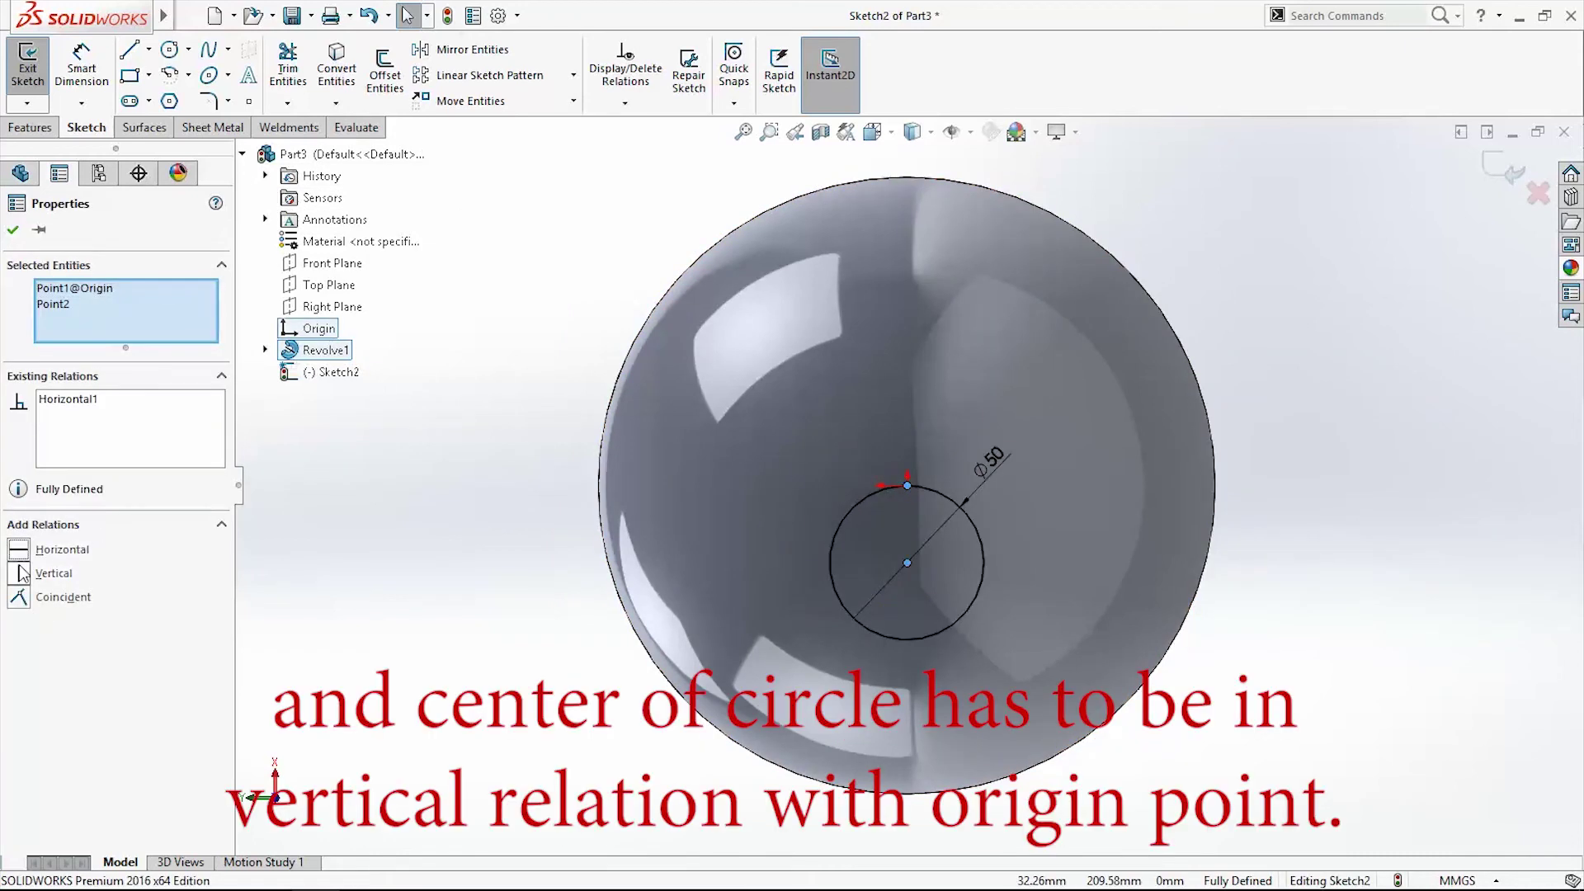
pyautogui.click(23, 575)
pyautogui.click(66, 402)
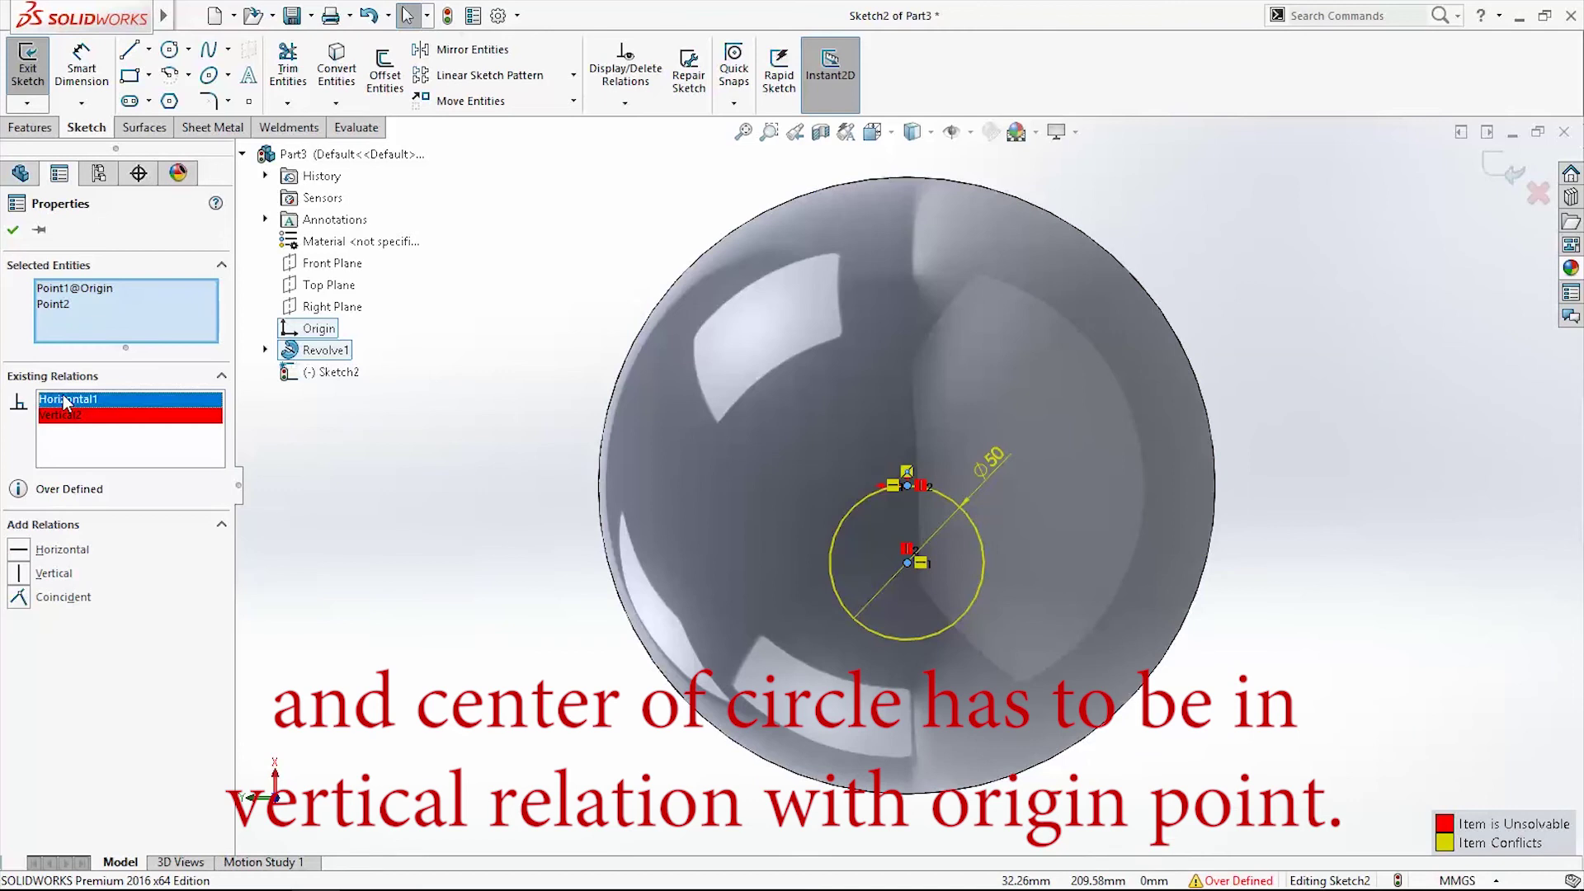
pyautogui.press('Delete')
pyautogui.click(16, 231)
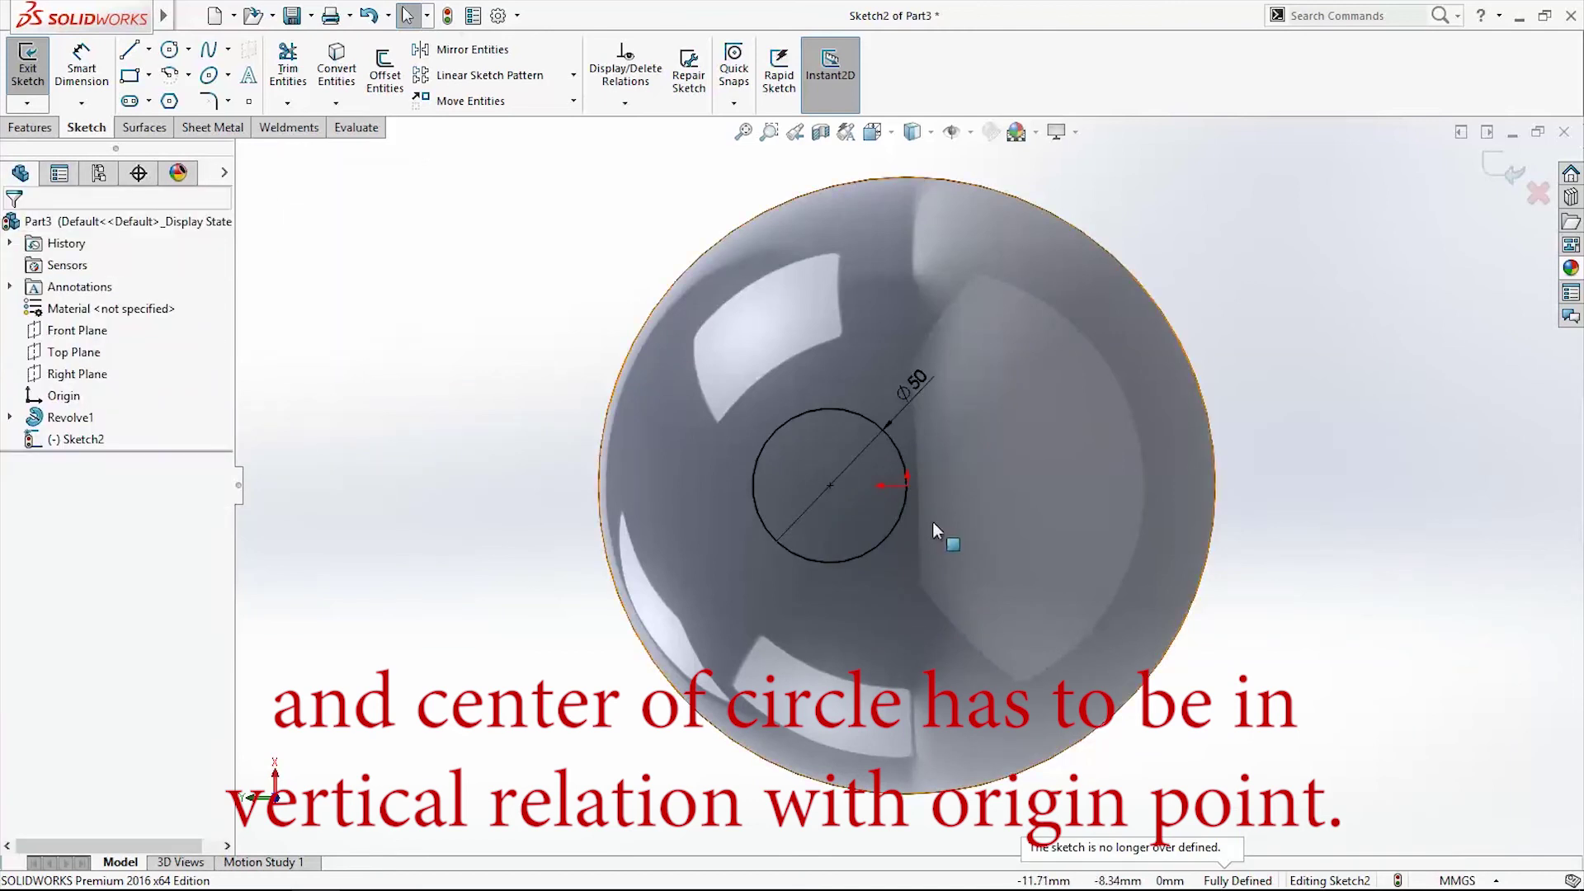
# Extrude the 50 mm circle to a depth of 180 mm.
pyautogui.click(30, 129)
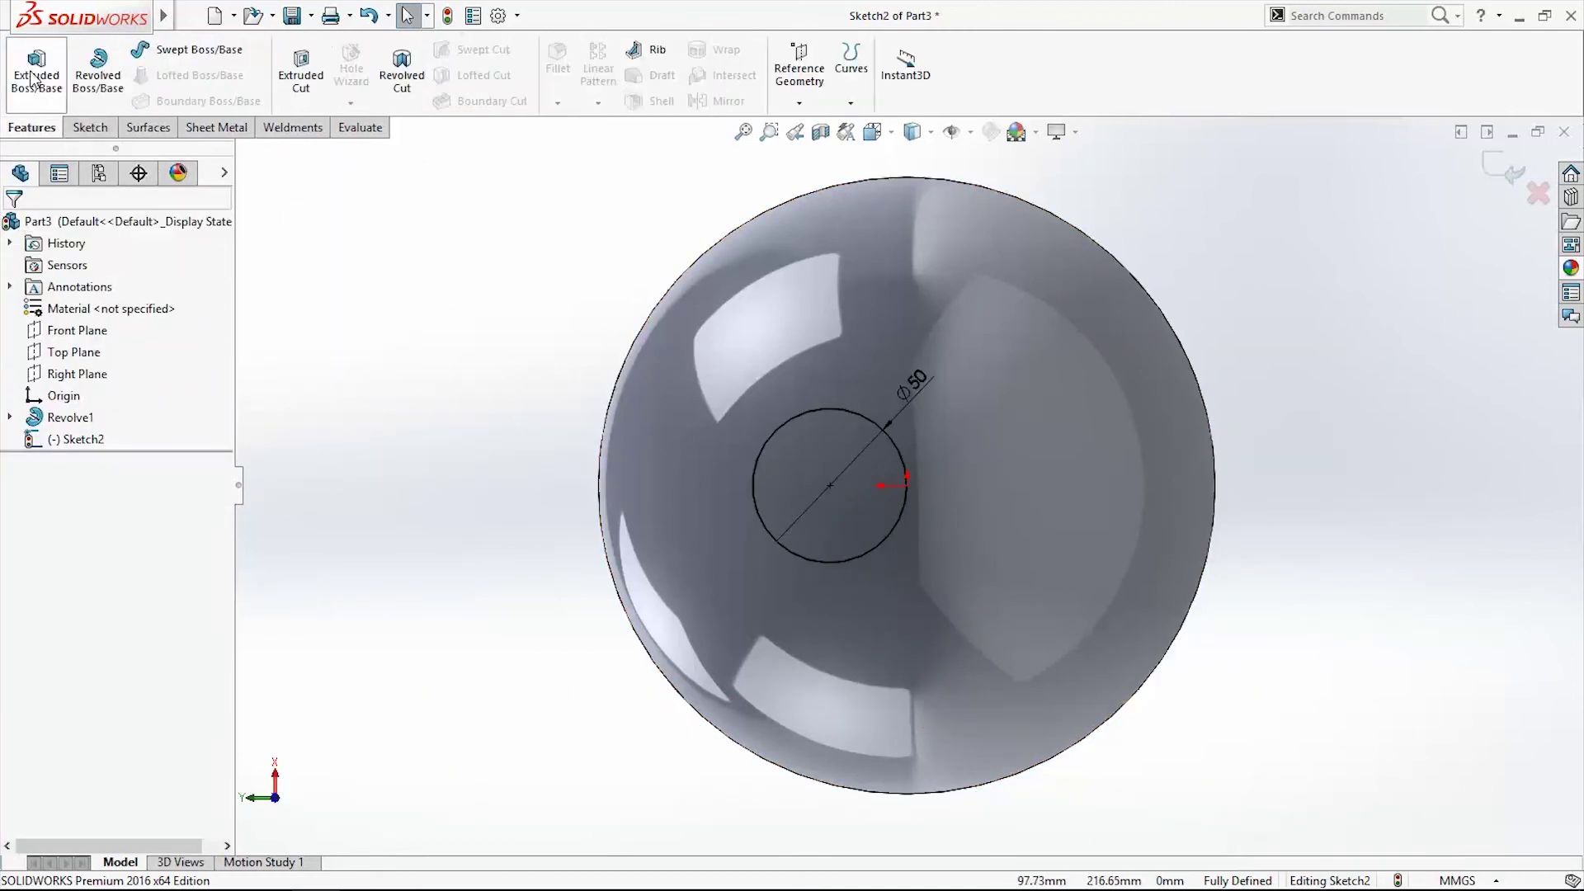
pyautogui.click(36, 71)
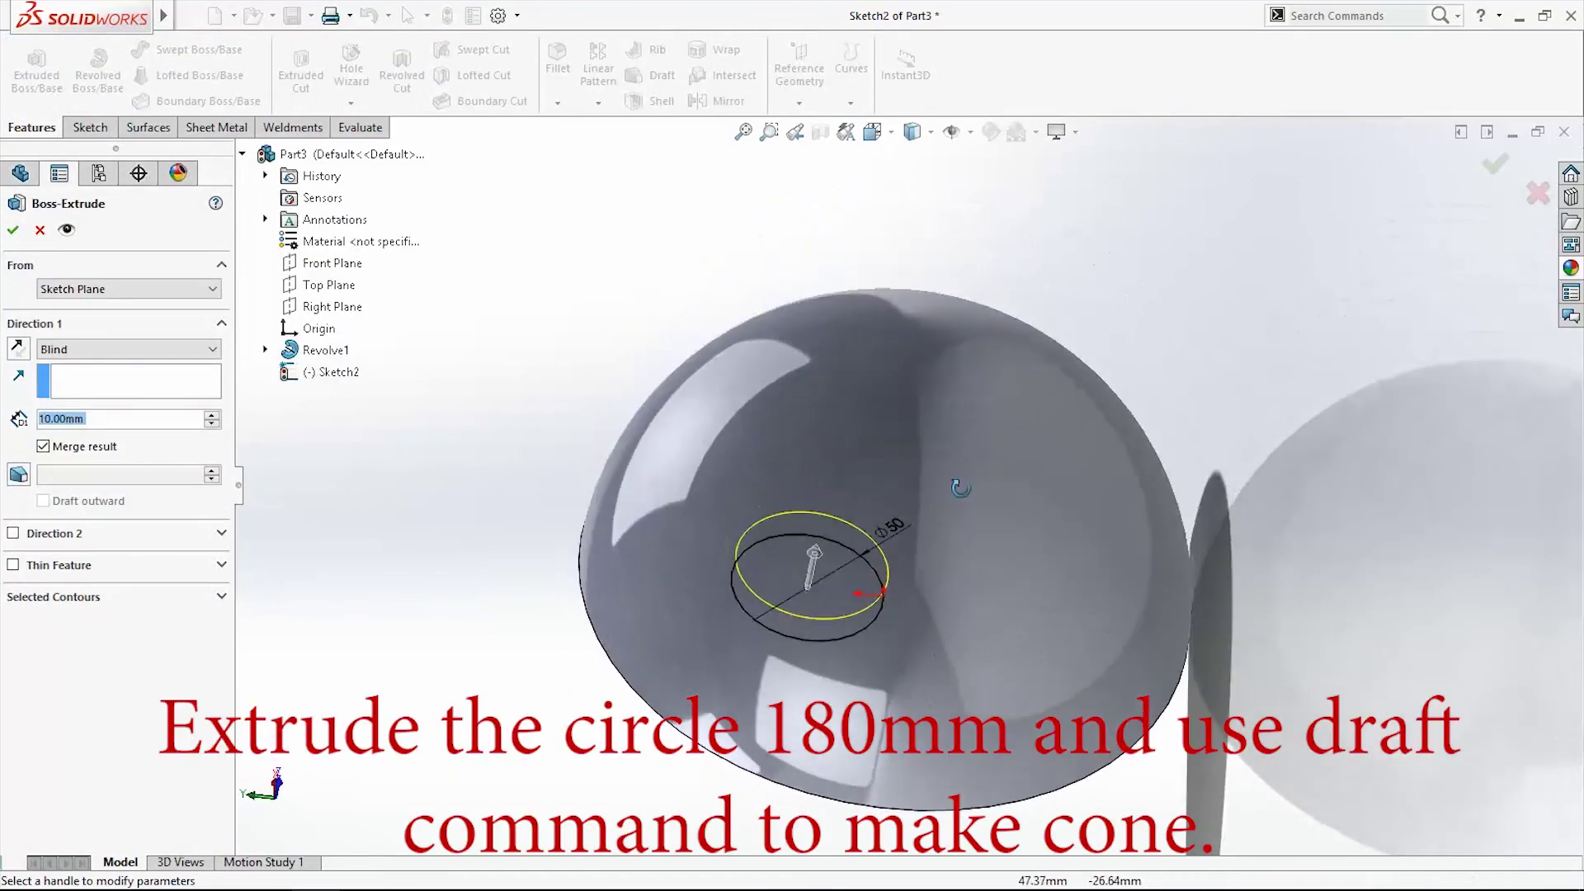
pyautogui.doubleClick(129, 423)
pyautogui.write('100')
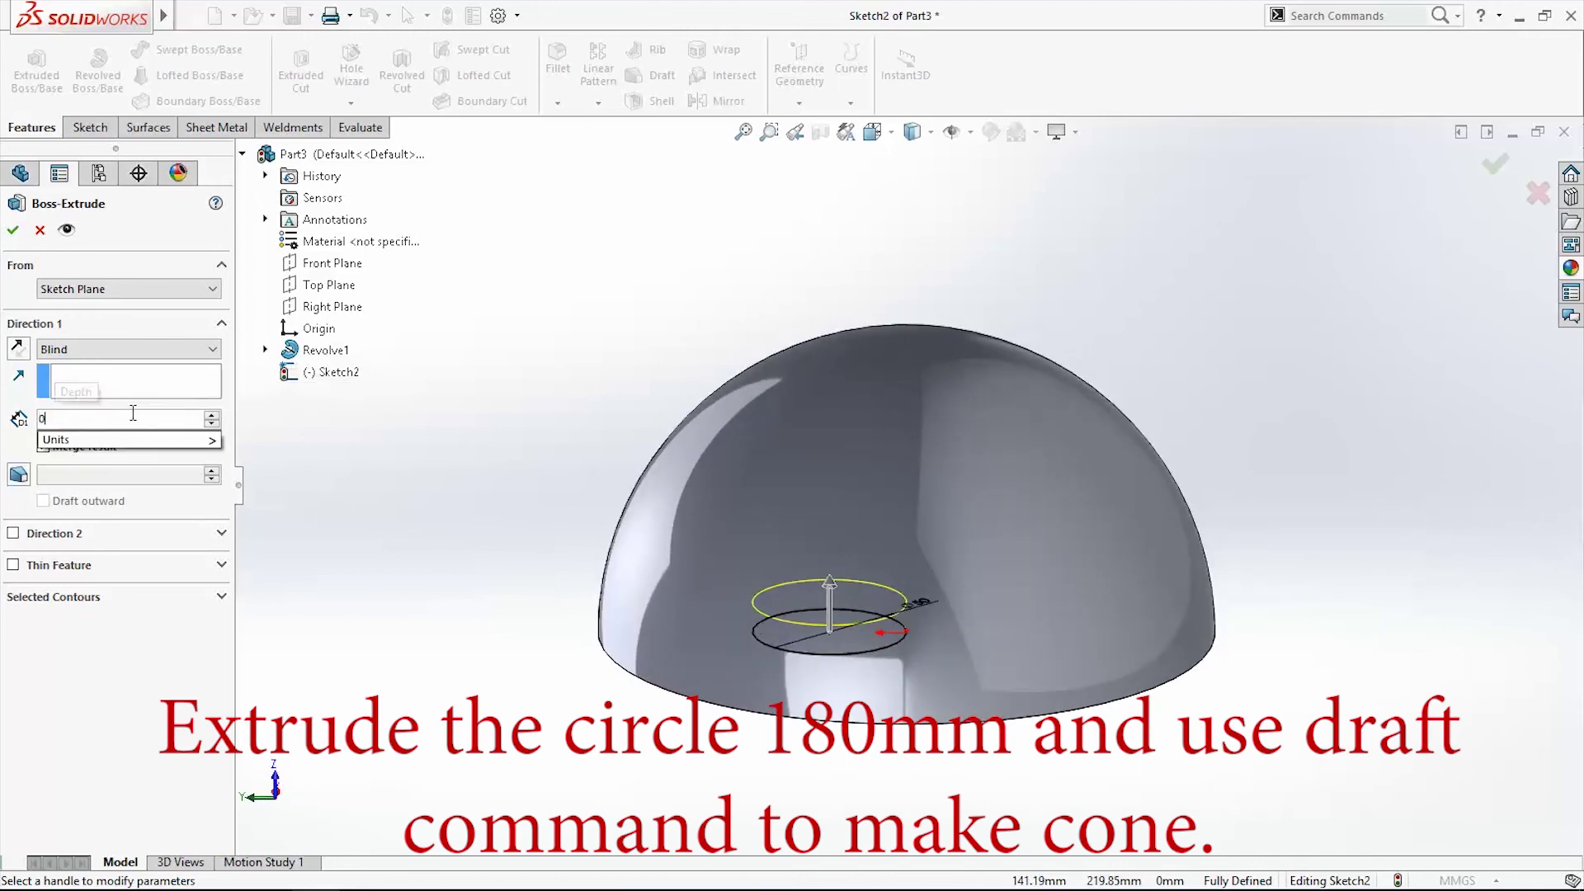
pyautogui.press('Return')
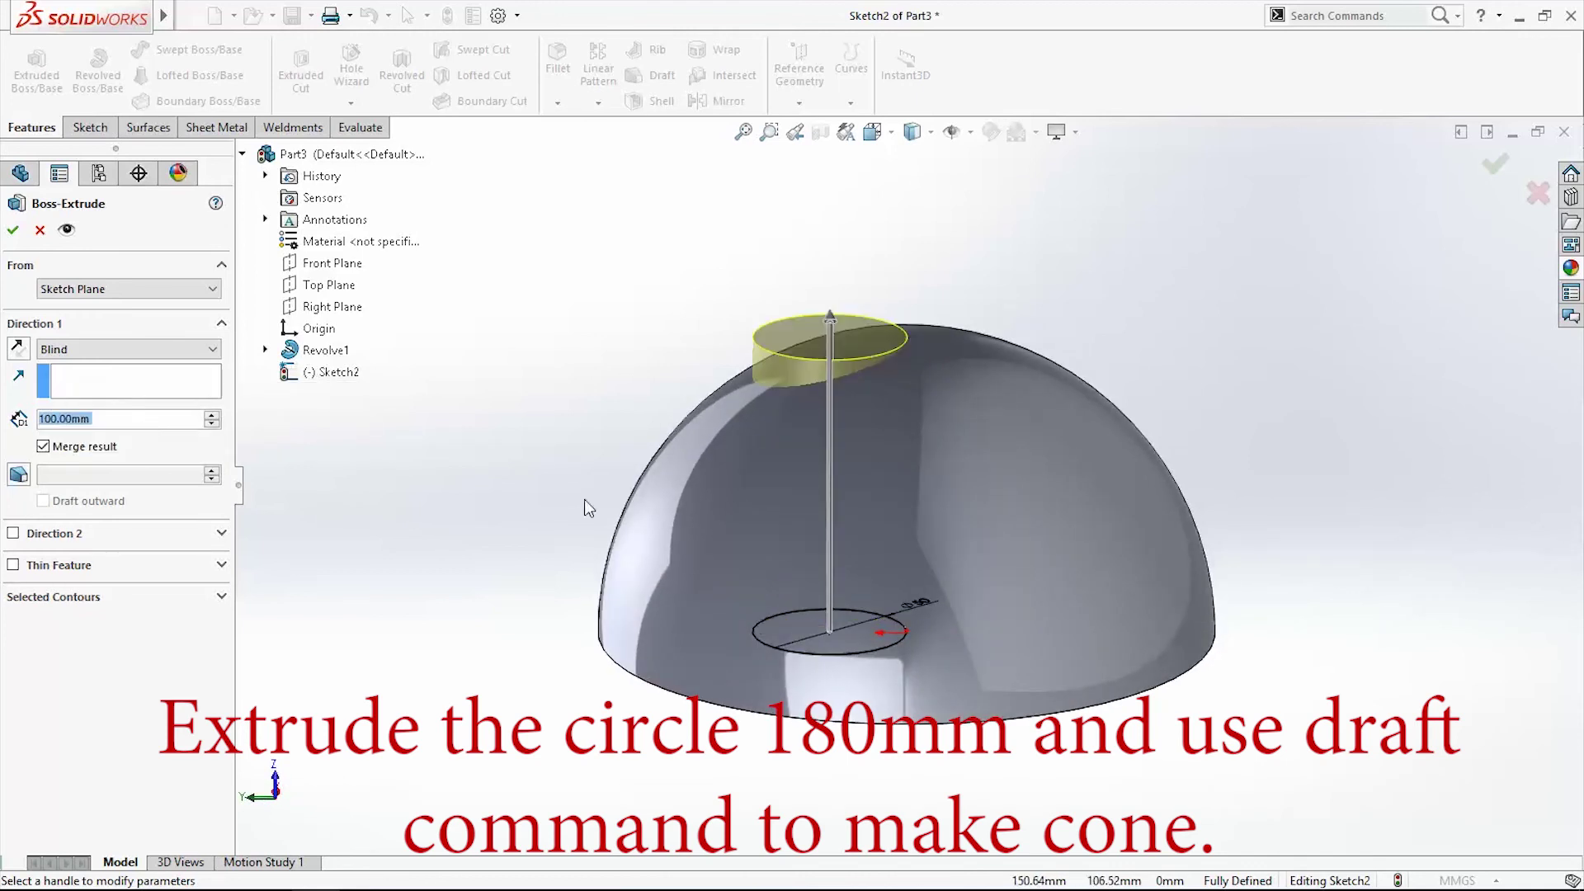
pyautogui.write('180')
pyautogui.press('Return')
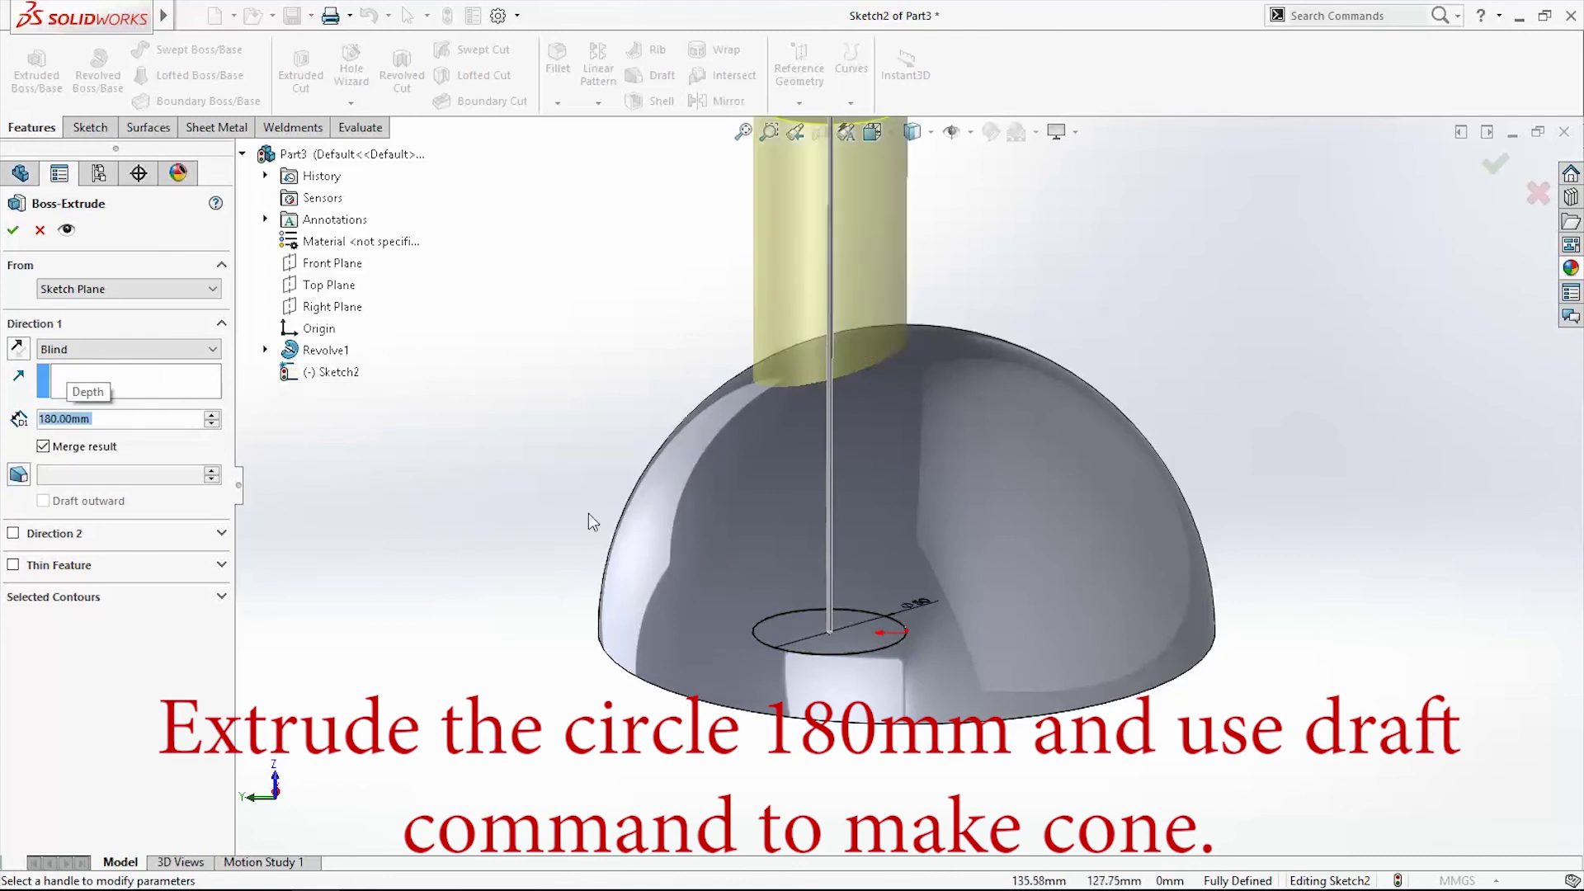
pyautogui.scroll(3, 590, 521)
pyautogui.moveTo(589, 521)
pyautogui.mouseDown(button='middle')
pyautogui.moveTo(901, 468)
pyautogui.moveTo(908, 441)
pyautogui.mouseUp(button='middle')
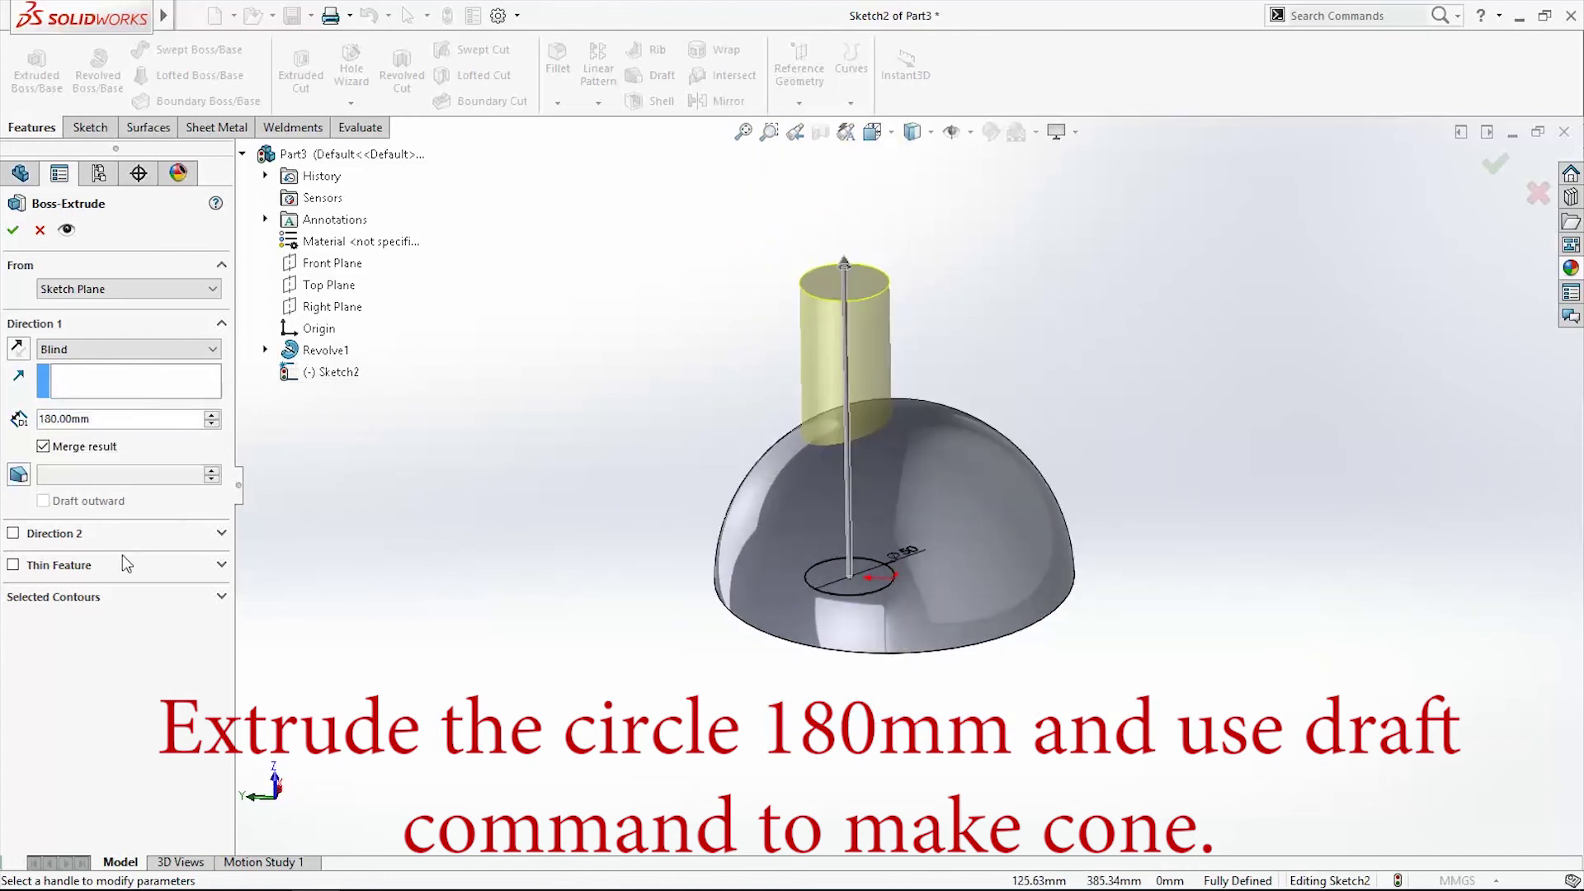
# Add a 3° draft to the extrusion and confirm the tapered spout.
pyautogui.click(25, 478)
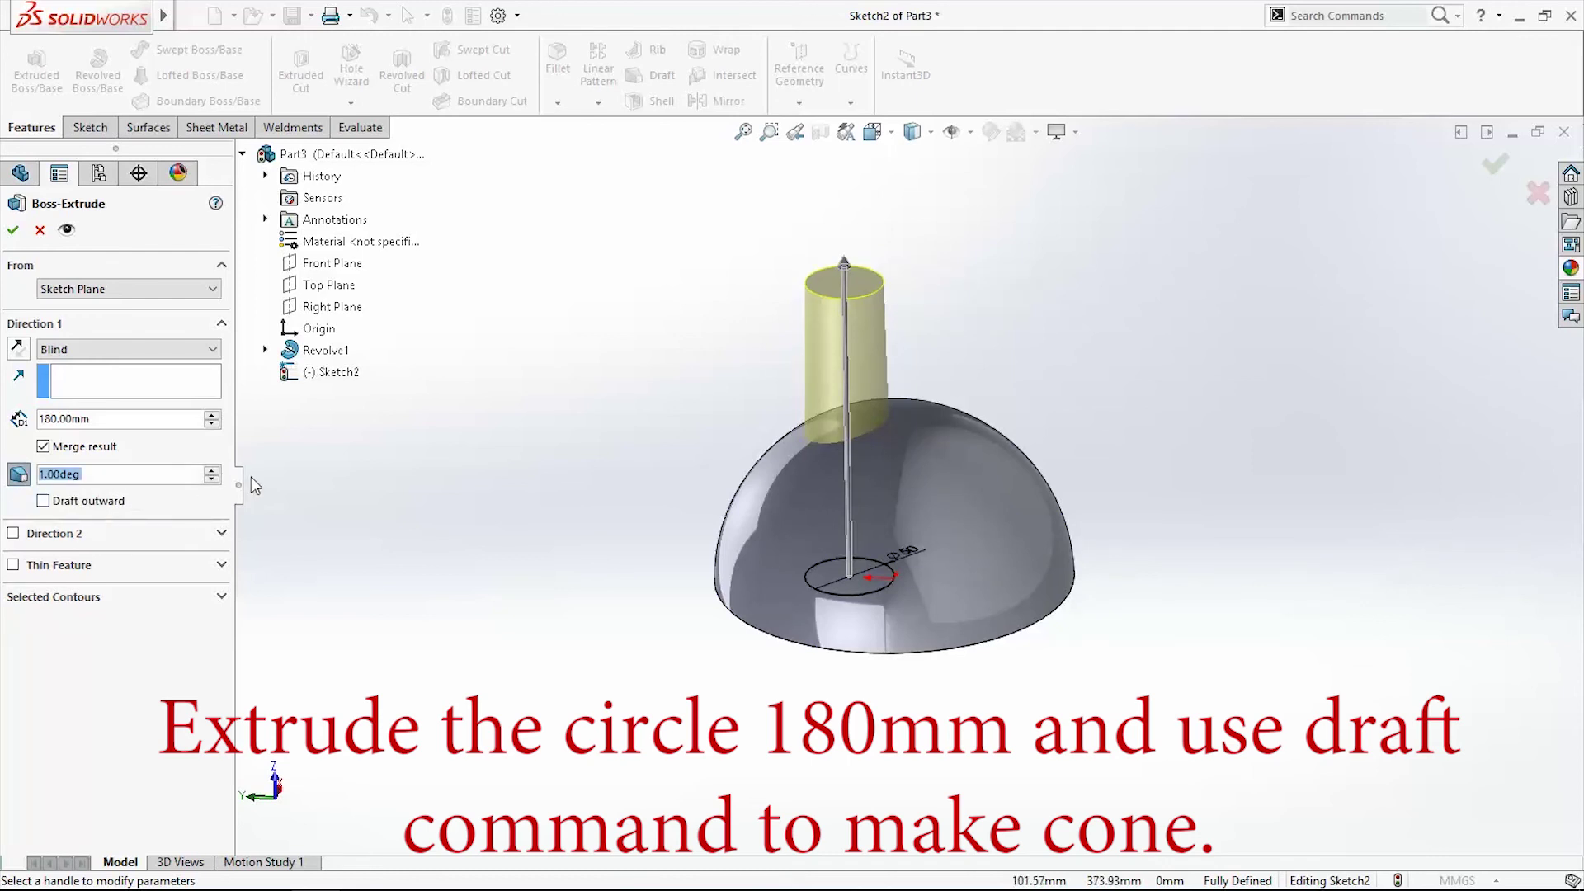
pyautogui.click(212, 470)
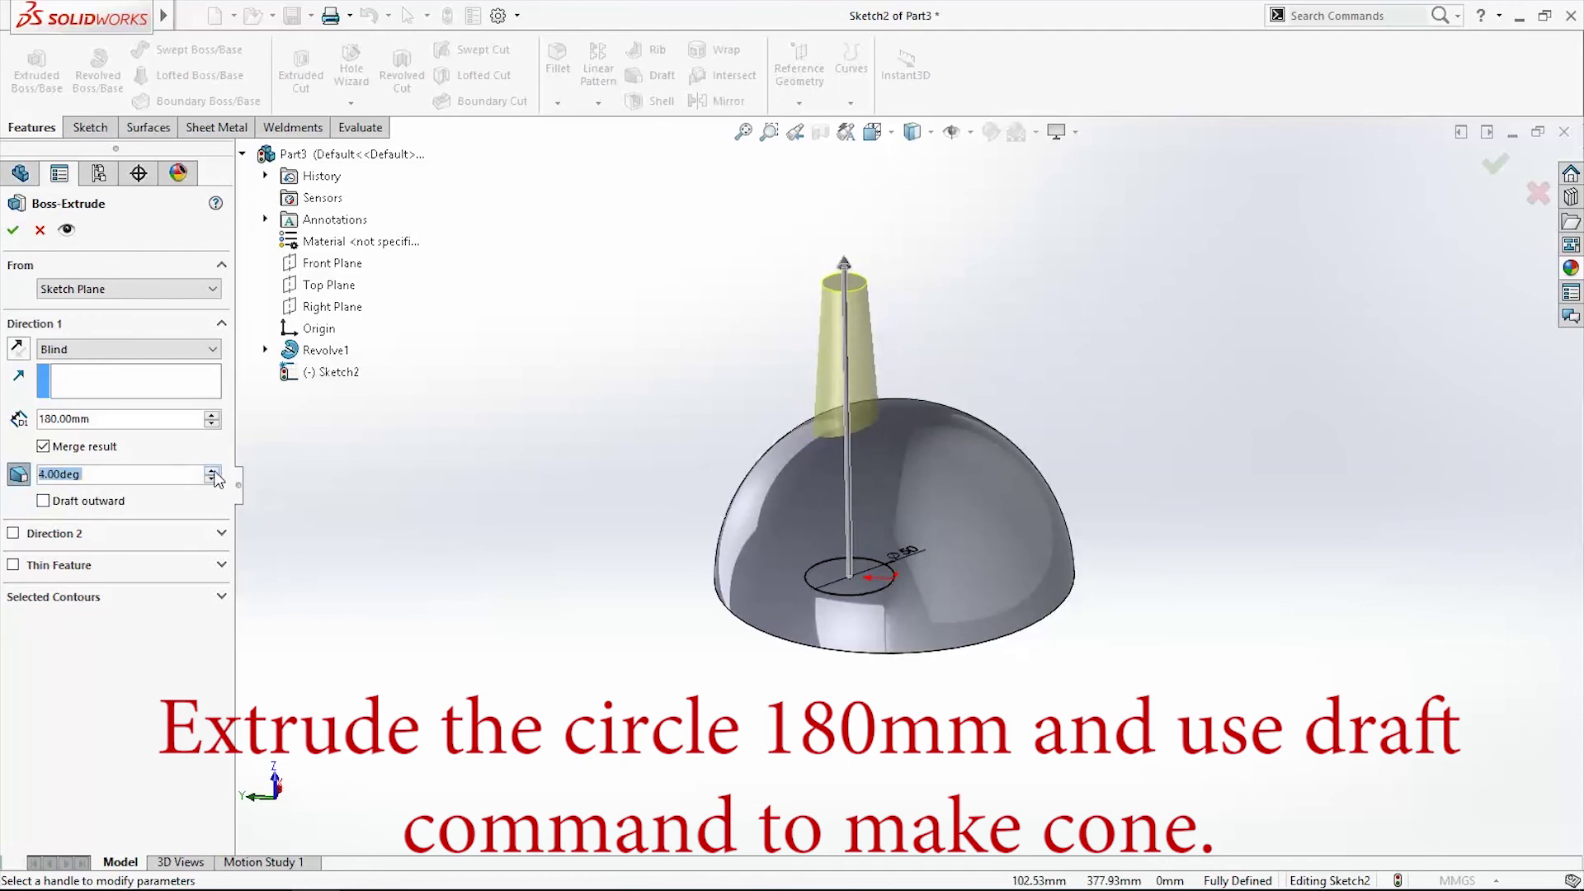
pyautogui.write('3')
pyautogui.moveTo(949, 536)
pyautogui.mouseDown(button='middle')
pyautogui.moveTo(876, 714)
pyautogui.moveTo(821, 672)
pyautogui.moveTo(912, 719)
pyautogui.moveTo(937, 701)
pyautogui.moveTo(918, 603)
pyautogui.moveTo(888, 649)
pyautogui.mouseUp(button='middle')
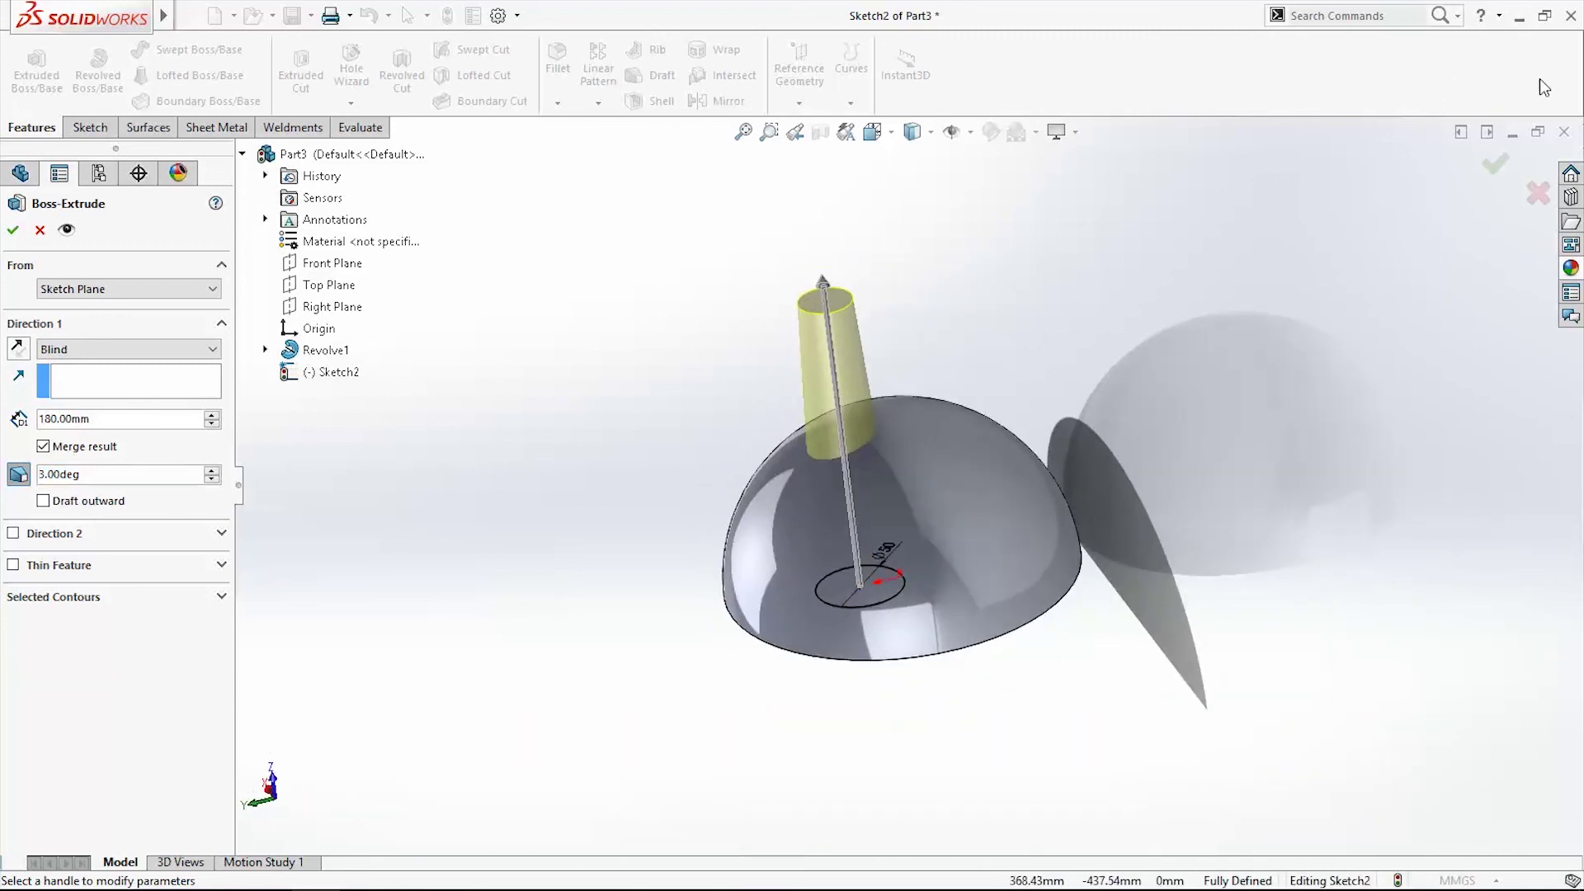
pyautogui.click(1493, 170)
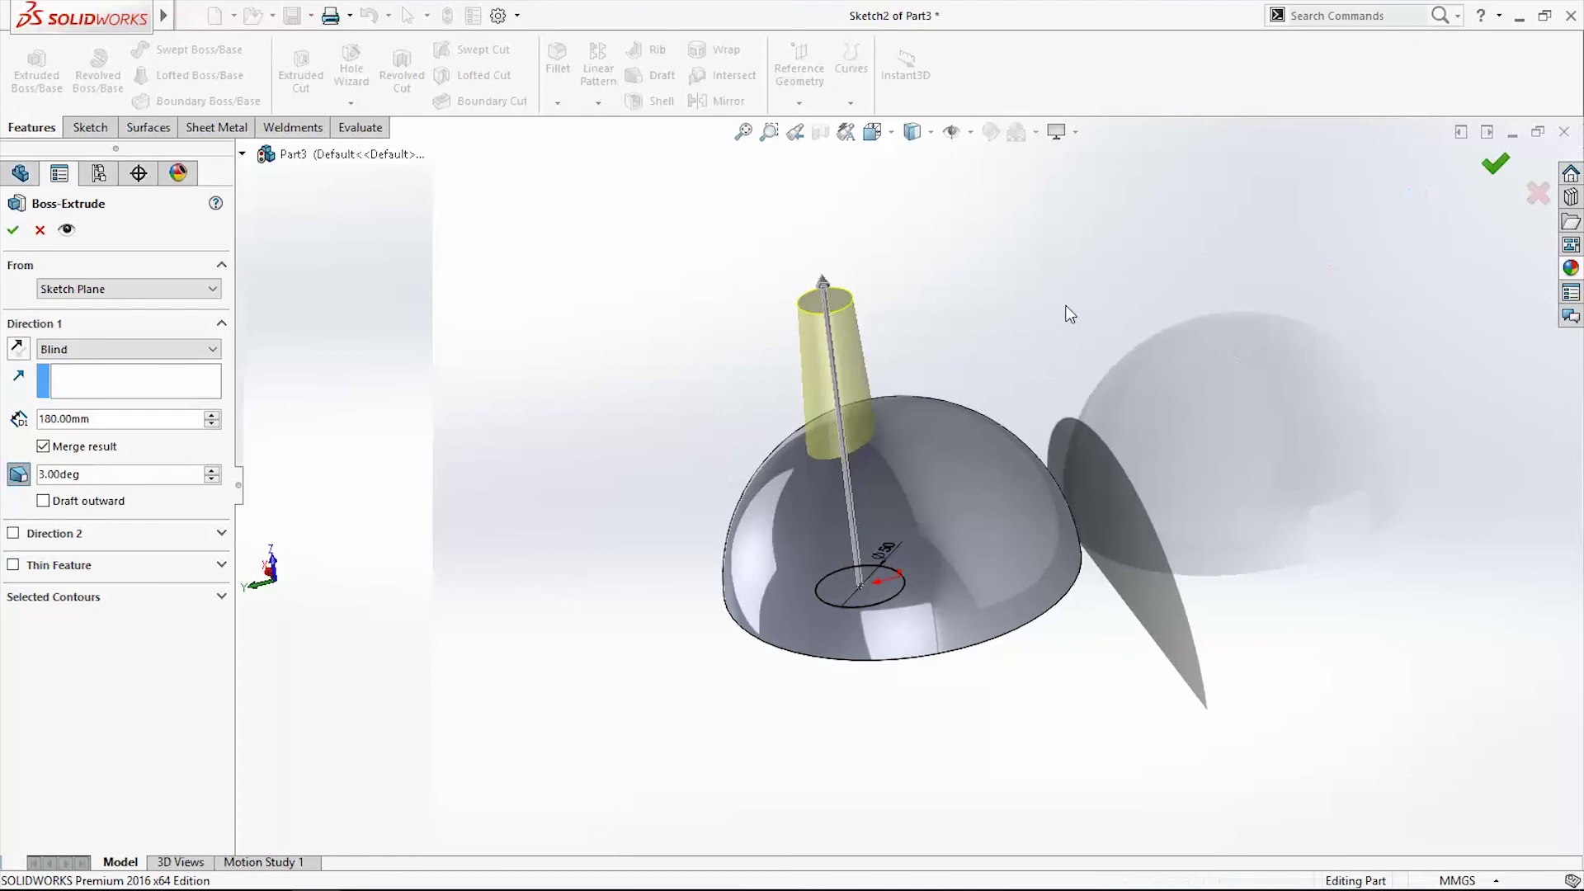
pyautogui.moveTo(1017, 317)
pyautogui.mouseDown(button='middle')
pyautogui.moveTo(1011, 266)
pyautogui.moveTo(1089, 277)
pyautogui.moveTo(874, 184)
pyautogui.mouseUp(button='middle')
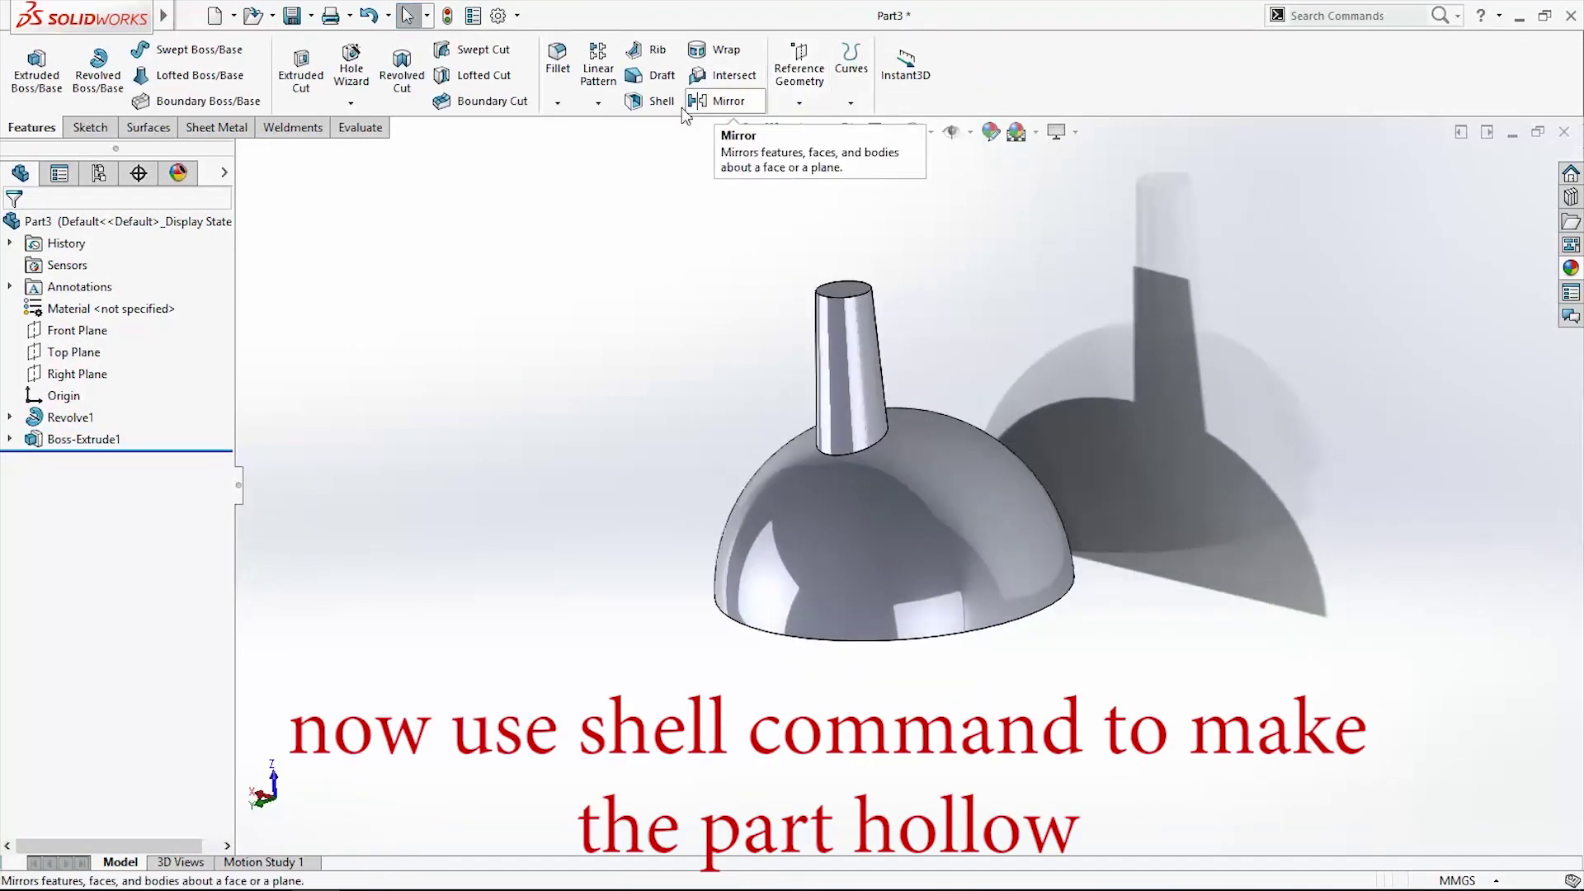
# Shell the part to 3 mm walls, removing the spout's top face and the bowl's flat base.
pyautogui.click(654, 102)
pyautogui.click(846, 293)
pyautogui.moveTo(944, 495)
pyautogui.mouseDown(button='middle')
pyautogui.moveTo(955, 537)
pyautogui.moveTo(917, 522)
pyautogui.moveTo(910, 546)
pyautogui.mouseUp(button='middle')
pyautogui.click(954, 548)
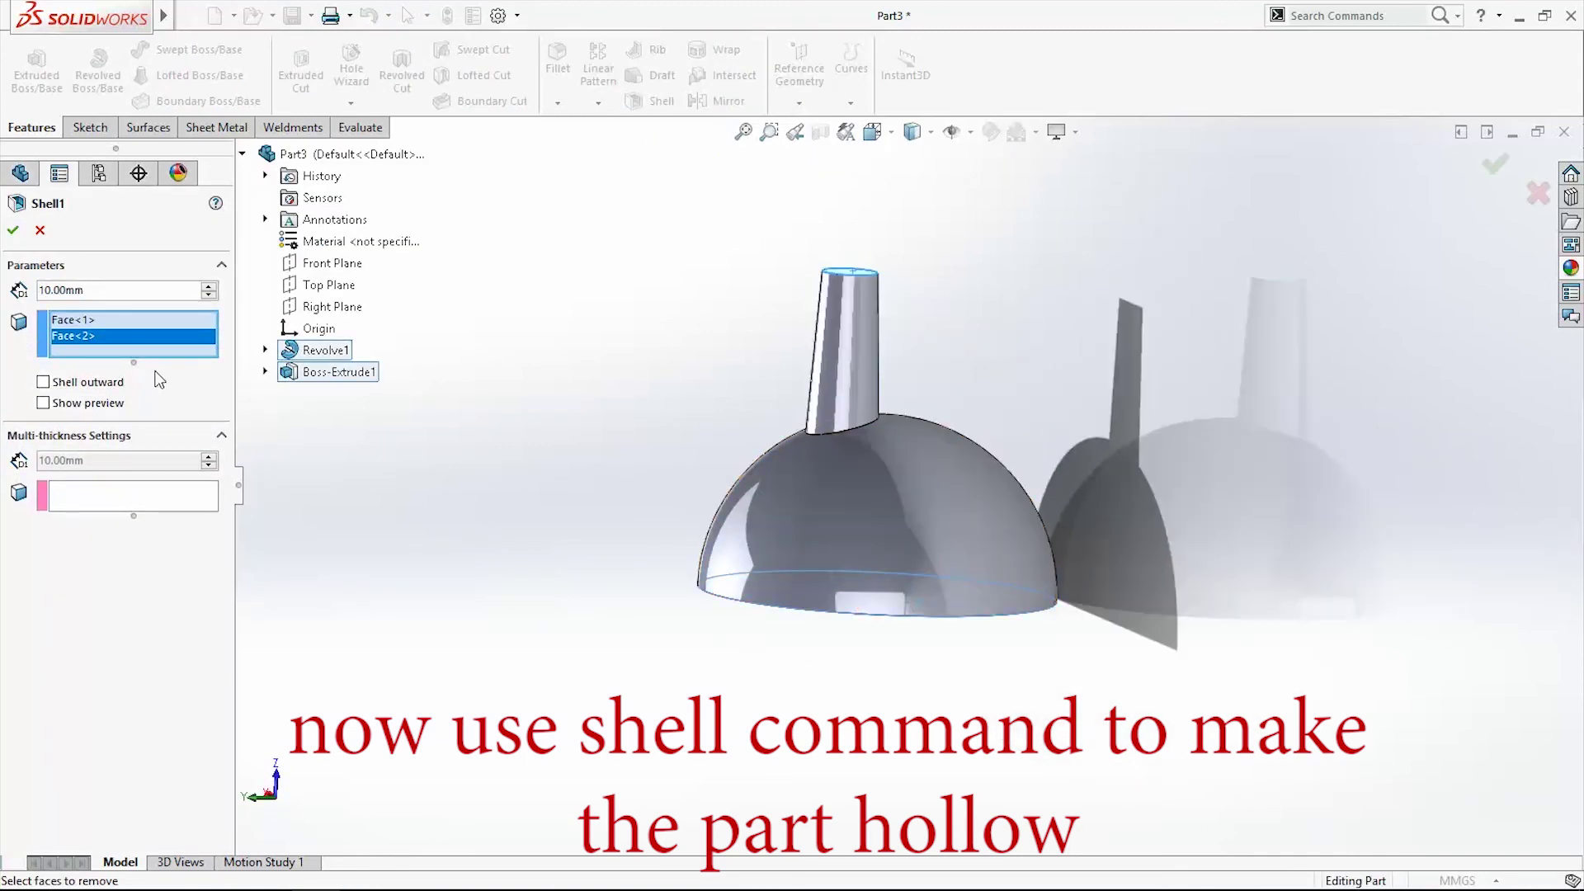
pyautogui.moveTo(48, 292); pyautogui.dragTo(7, 295)
pyautogui.write('3')
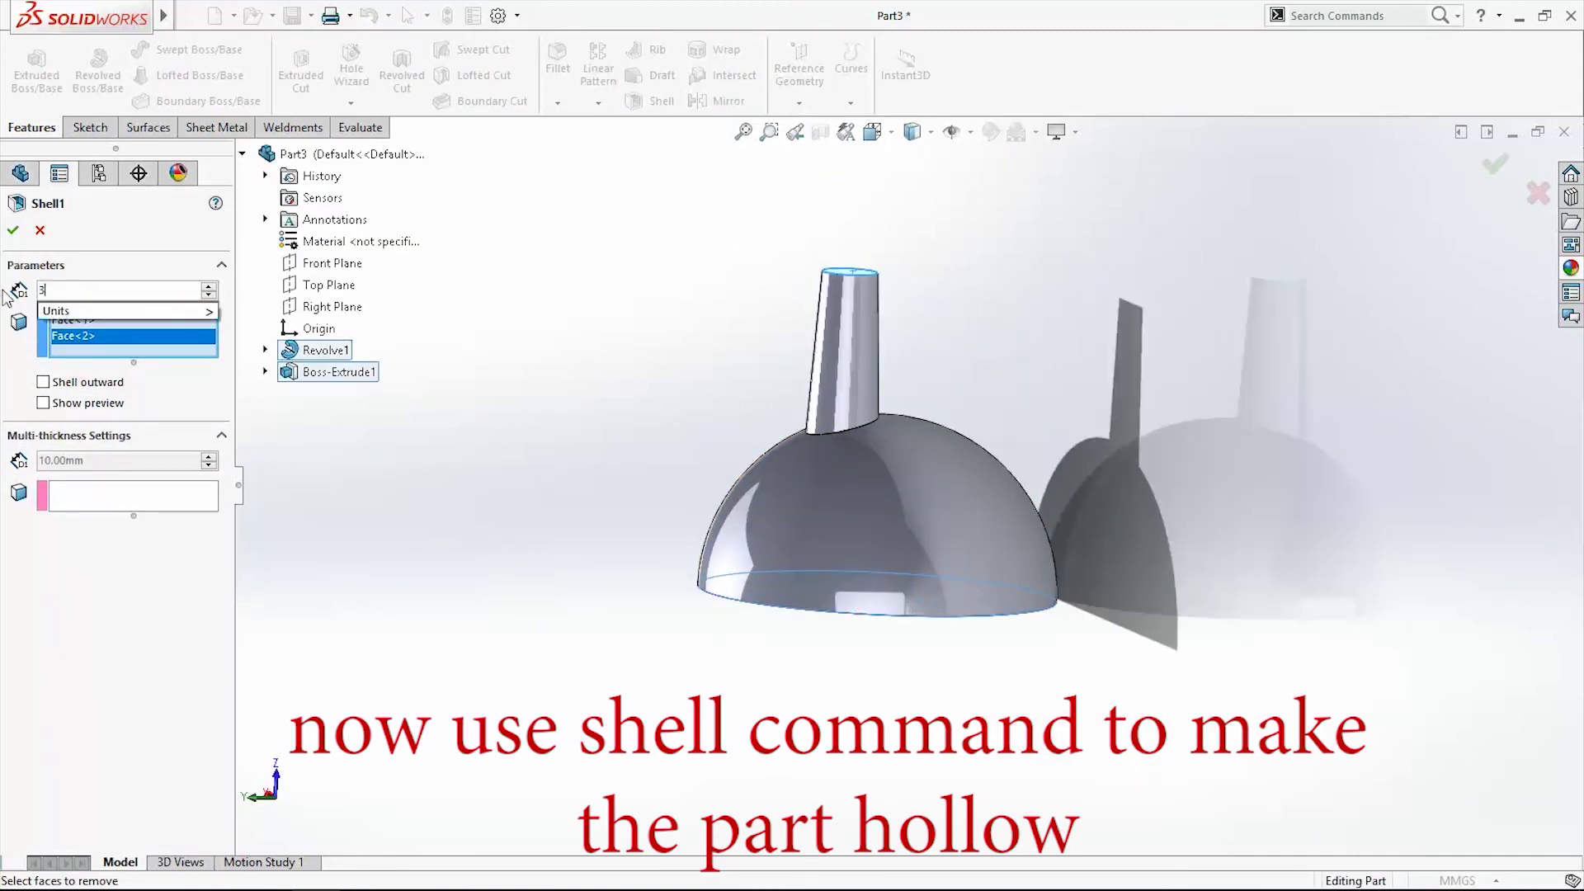
pyautogui.click(20, 237)
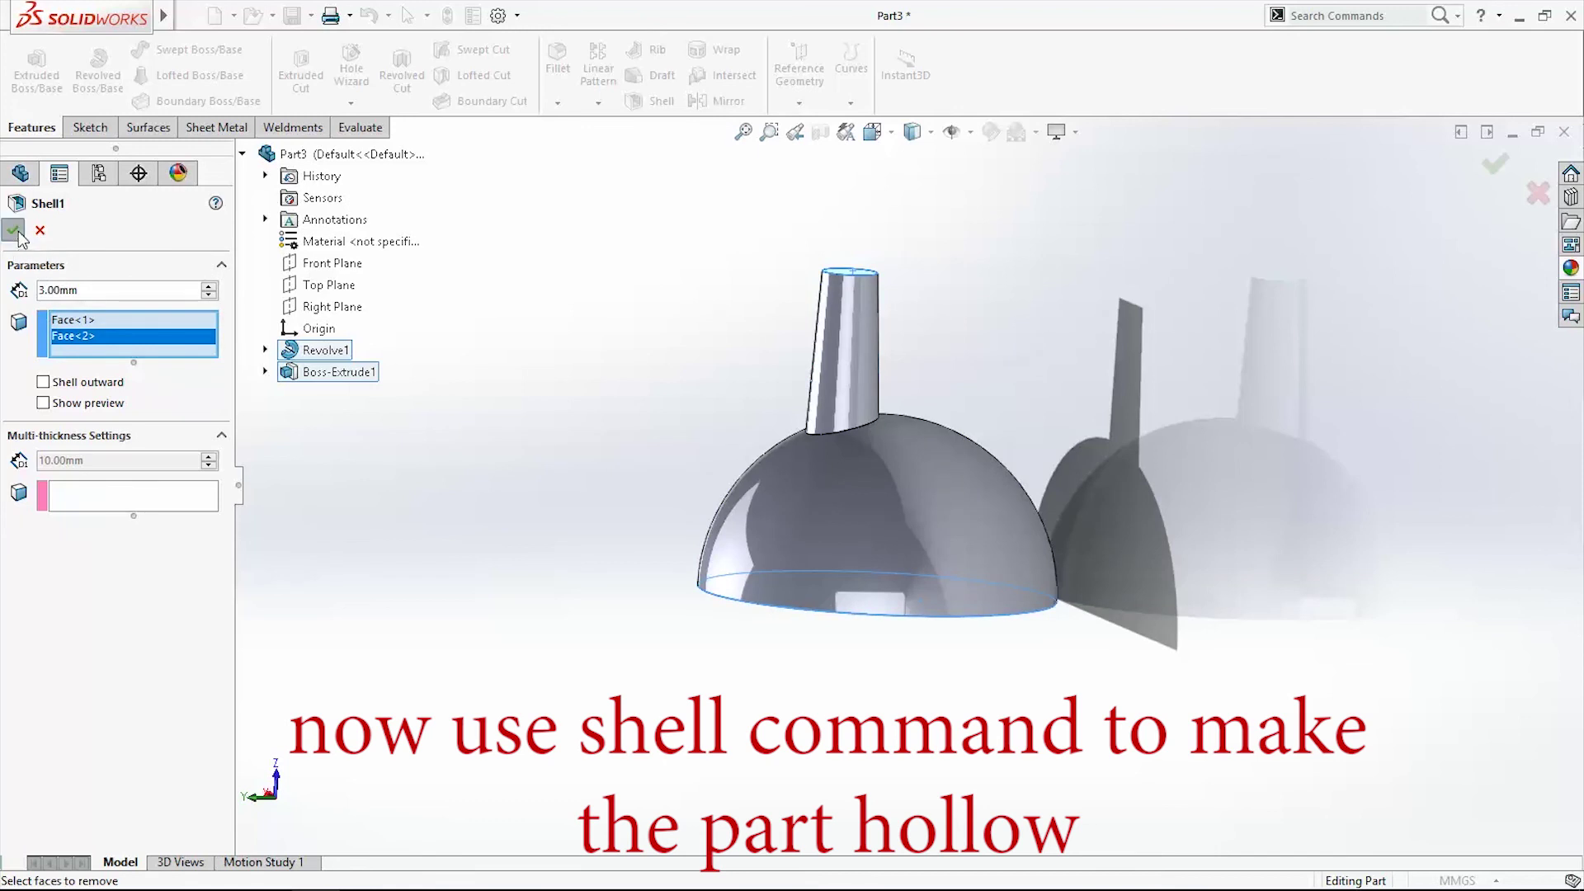
pyautogui.click(18, 234)
pyautogui.moveTo(938, 584)
pyautogui.mouseDown(button='middle')
pyautogui.moveTo(977, 862)
pyautogui.moveTo(827, 226)
pyautogui.moveTo(1188, 269)
pyautogui.moveTo(693, 248)
pyautogui.moveTo(990, 696)
pyautogui.moveTo(1079, 411)
pyautogui.moveTo(1007, 325)
pyautogui.moveTo(1007, 353)
pyautogui.mouseUp(button='middle')
# Chamfer the spout-to-bowl edge at 10 mm and 45°.
pyautogui.click(555, 103)
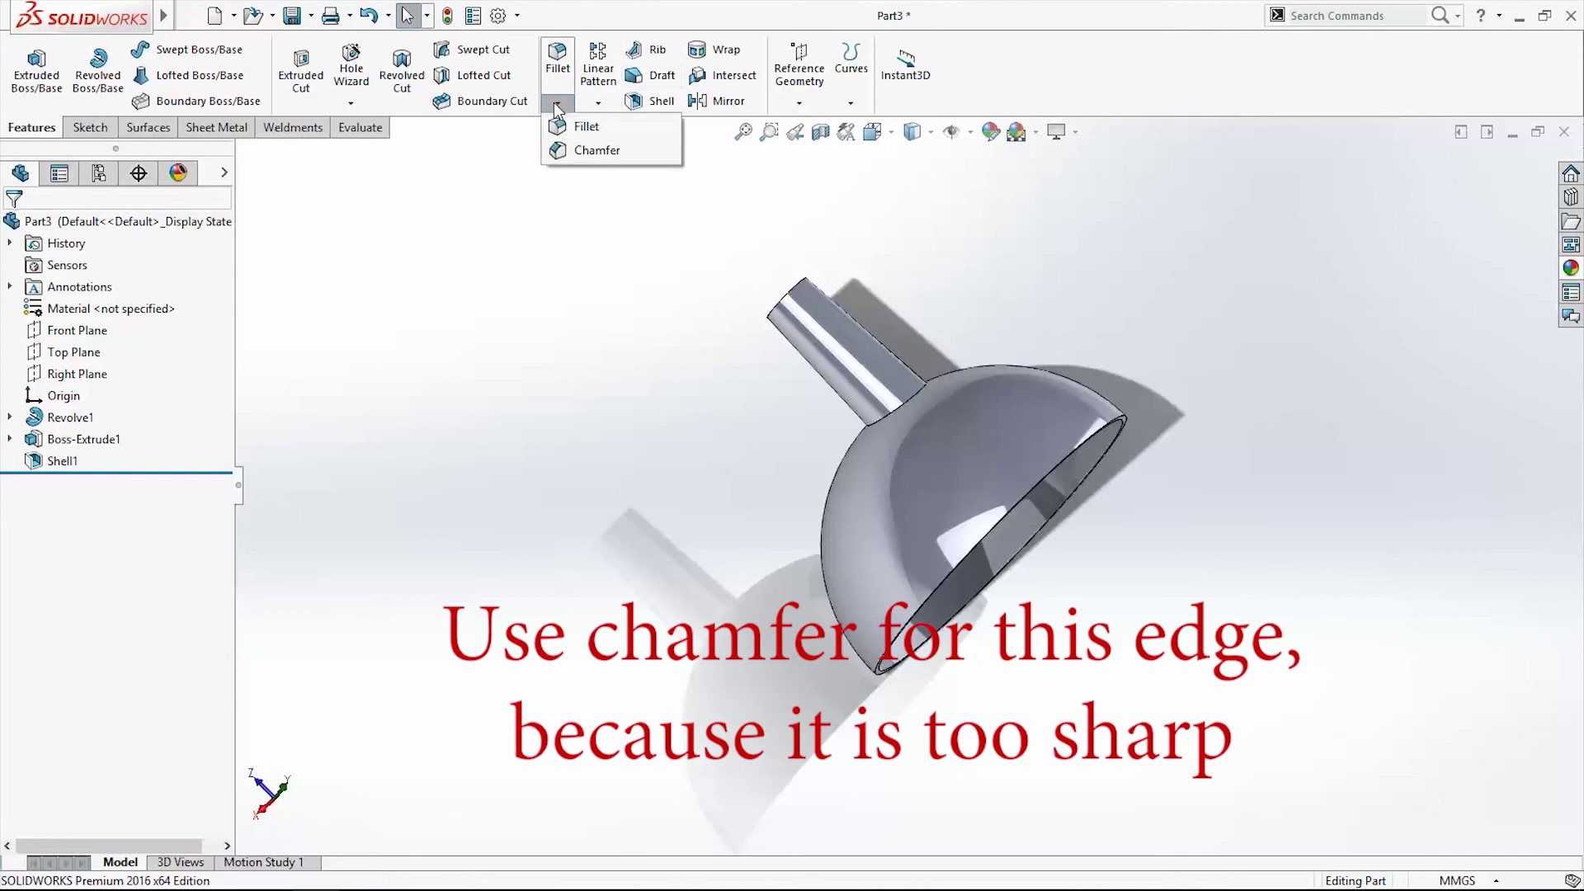
pyautogui.click(597, 150)
pyautogui.scroll(-5, 990, 388)
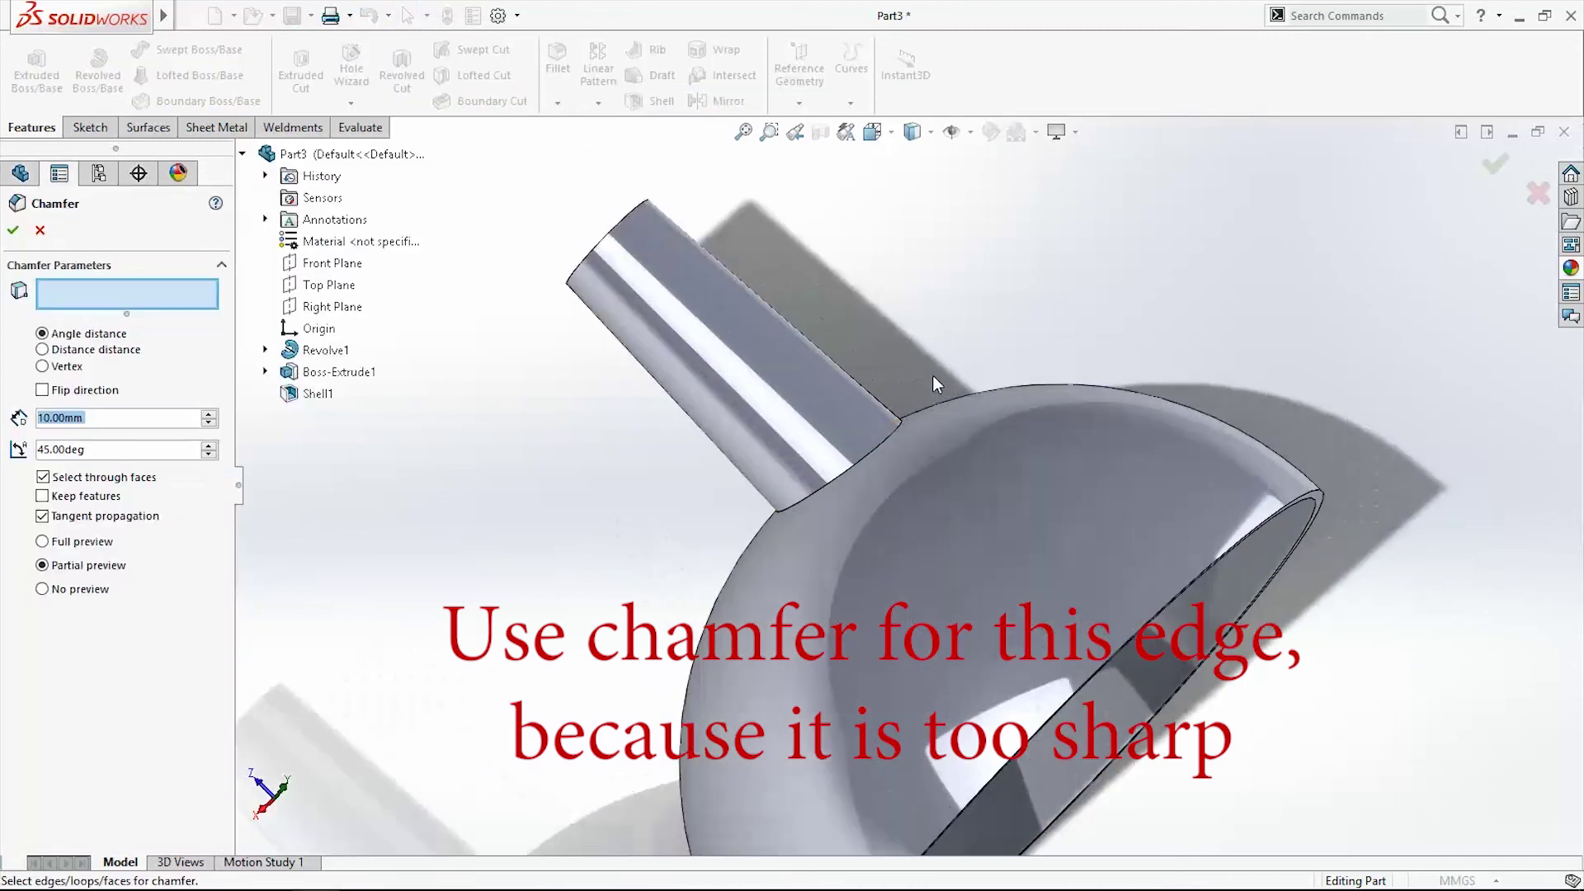
pyautogui.click(891, 437)
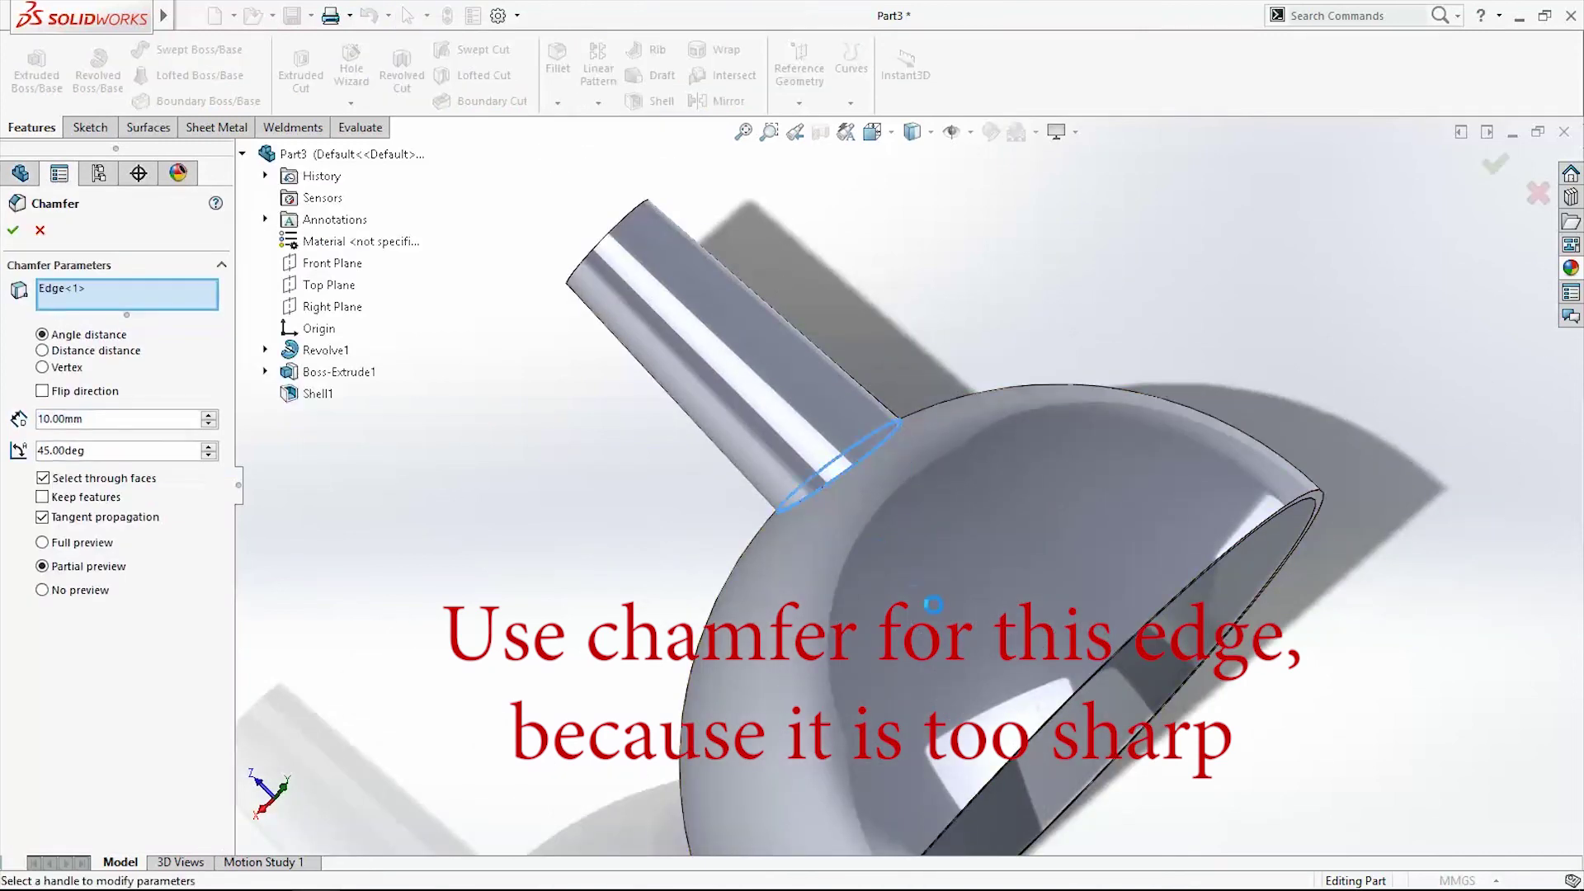
pyautogui.moveTo(932, 604); pyautogui.dragTo(294, 487, button='middle')
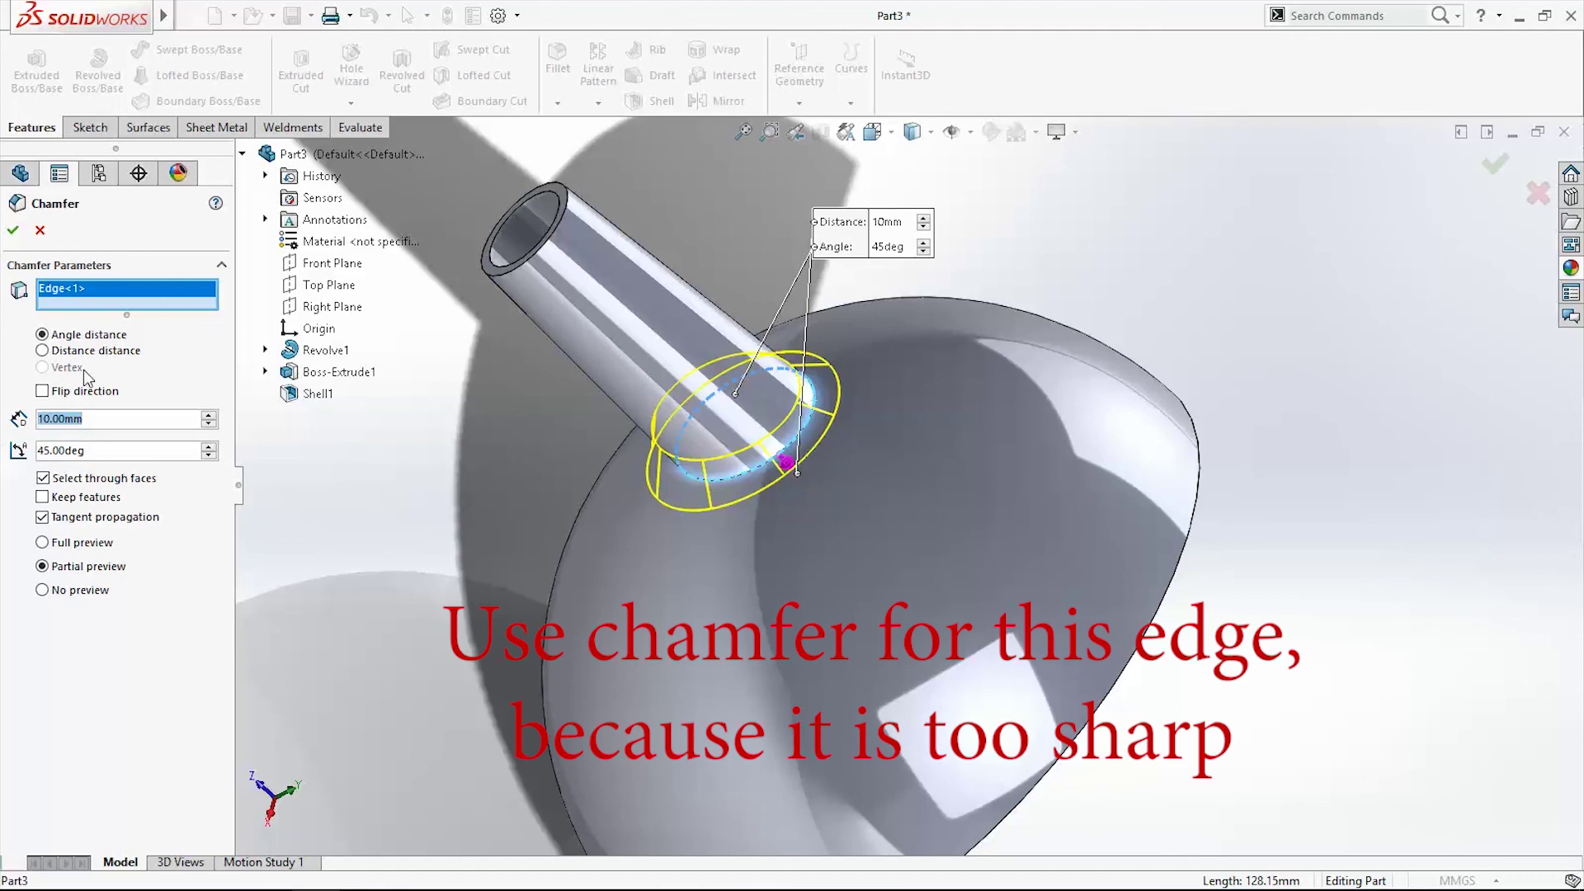
pyautogui.click(15, 231)
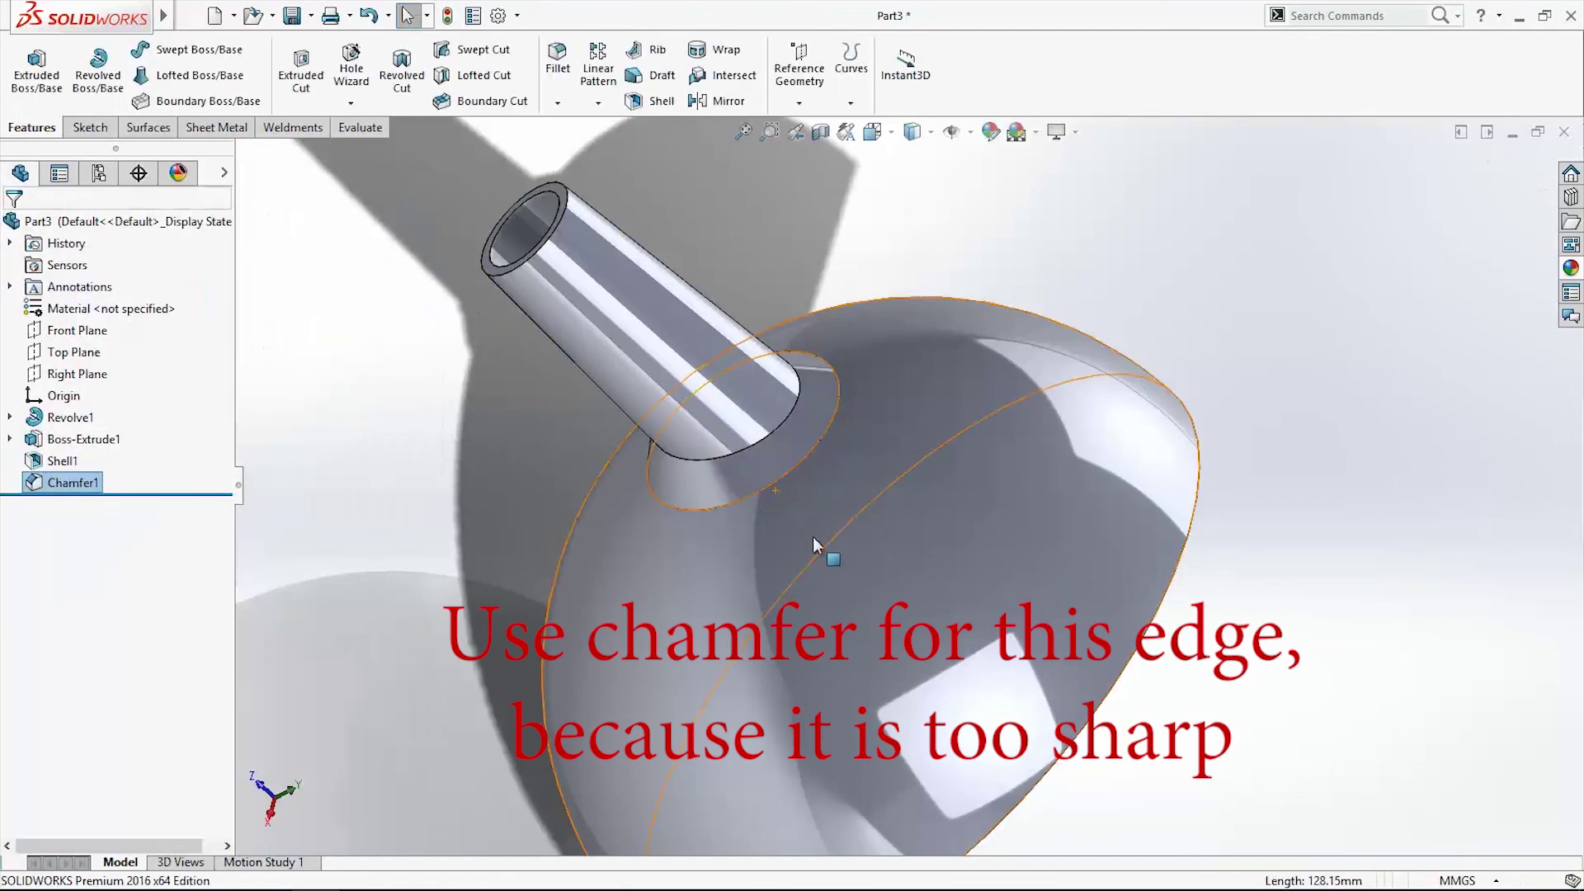
pyautogui.moveTo(813, 536)
pyautogui.mouseDown(button='middle')
pyautogui.moveTo(796, 418)
pyautogui.moveTo(896, 706)
pyautogui.moveTo(753, 470)
pyautogui.moveTo(810, 524)
pyautogui.moveTo(949, 528)
pyautogui.moveTo(792, 324)
pyautogui.moveTo(831, 330)
pyautogui.moveTo(814, 555)
pyautogui.moveTo(1008, 531)
pyautogui.moveTo(918, 622)
pyautogui.moveTo(891, 584)
pyautogui.moveTo(835, 743)
pyautogui.moveTo(926, 671)
pyautogui.moveTo(990, 295)
pyautogui.moveTo(894, 562)
pyautogui.moveTo(959, 585)
pyautogui.moveTo(866, 700)
pyautogui.moveTo(1021, 555)
pyautogui.moveTo(912, 665)
pyautogui.moveTo(899, 585)
pyautogui.moveTo(1001, 577)
pyautogui.moveTo(1166, 601)
pyautogui.moveTo(1199, 558)
pyautogui.moveTo(1046, 674)
pyautogui.moveTo(1075, 481)
pyautogui.mouseUp(button='middle')
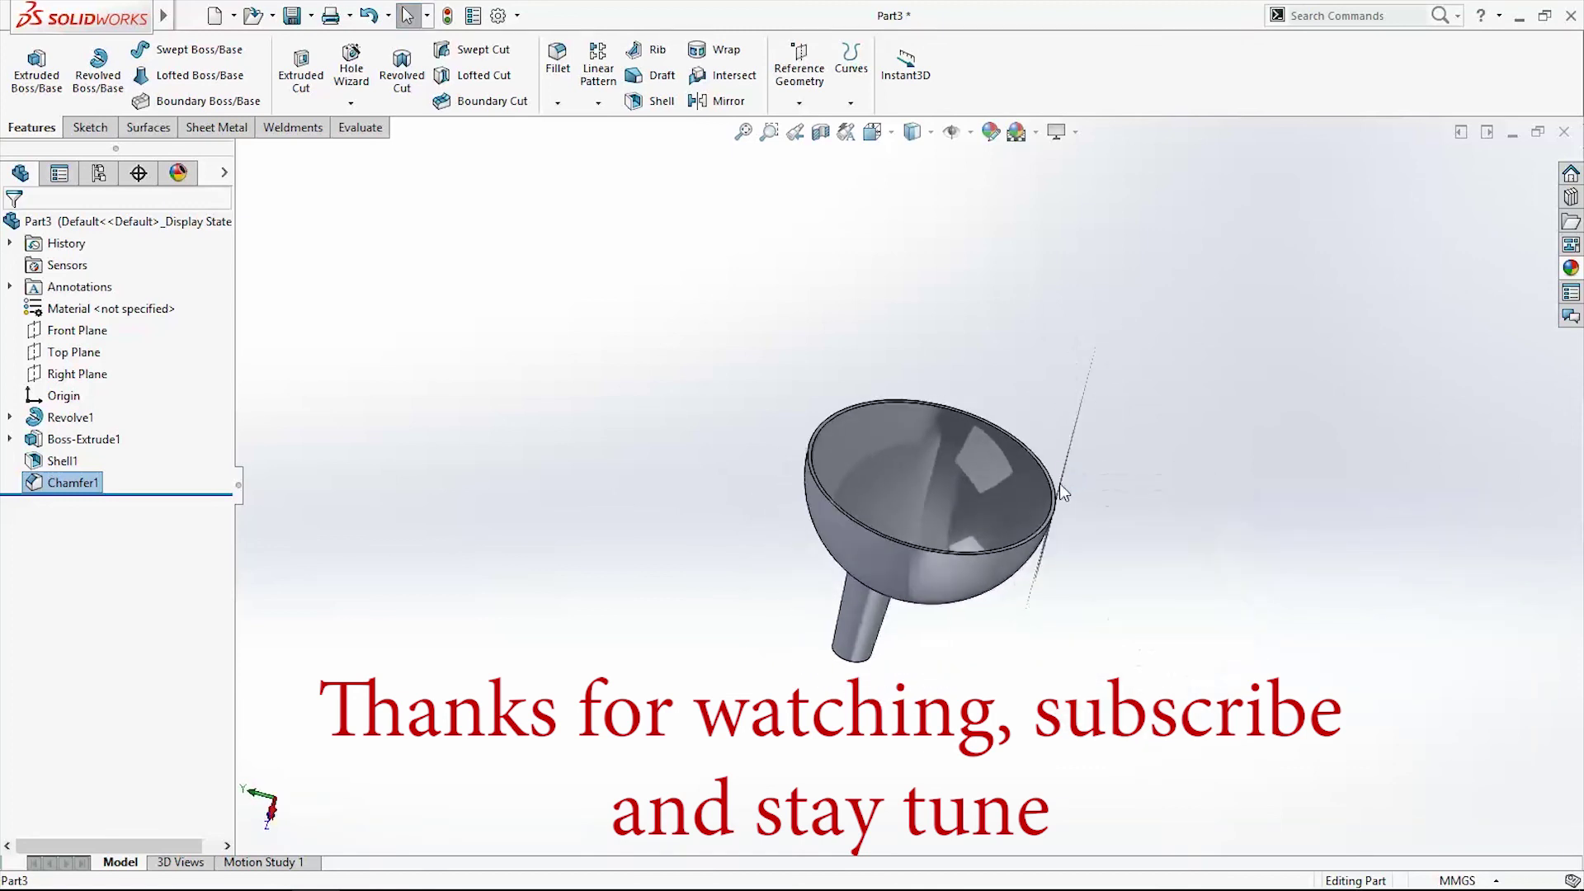